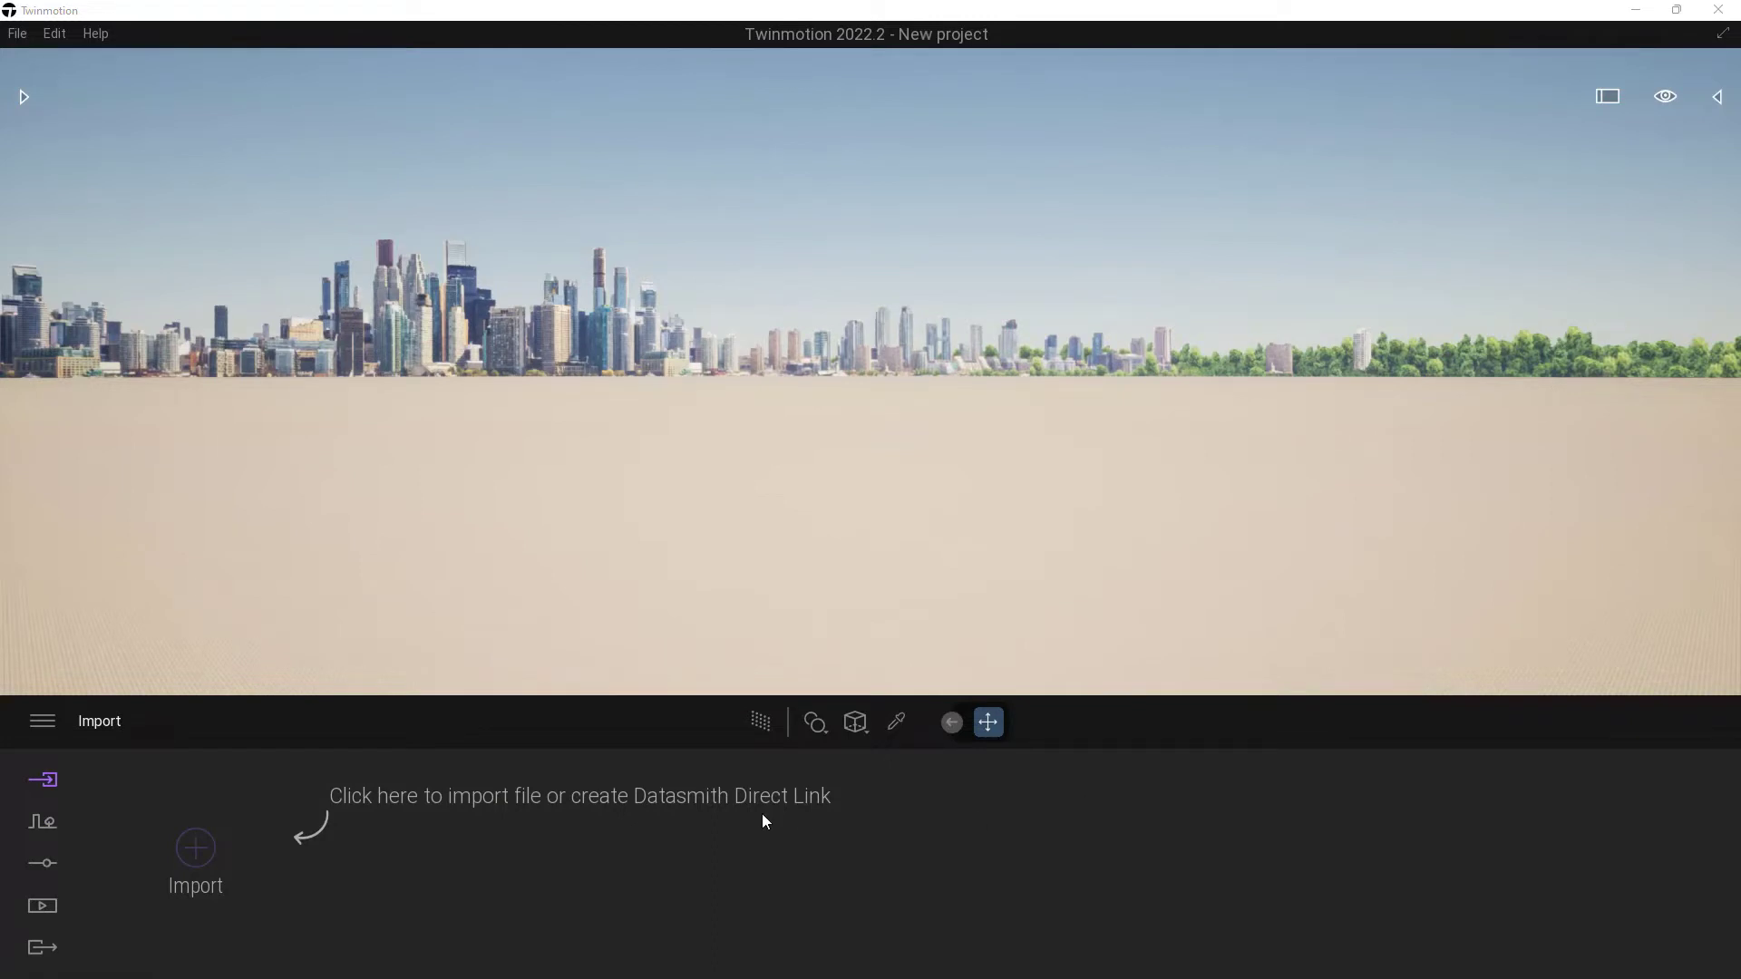
Step: Open the Urban context map and search for denver, choosing Denver, CO, USA as the location
click(41, 822)
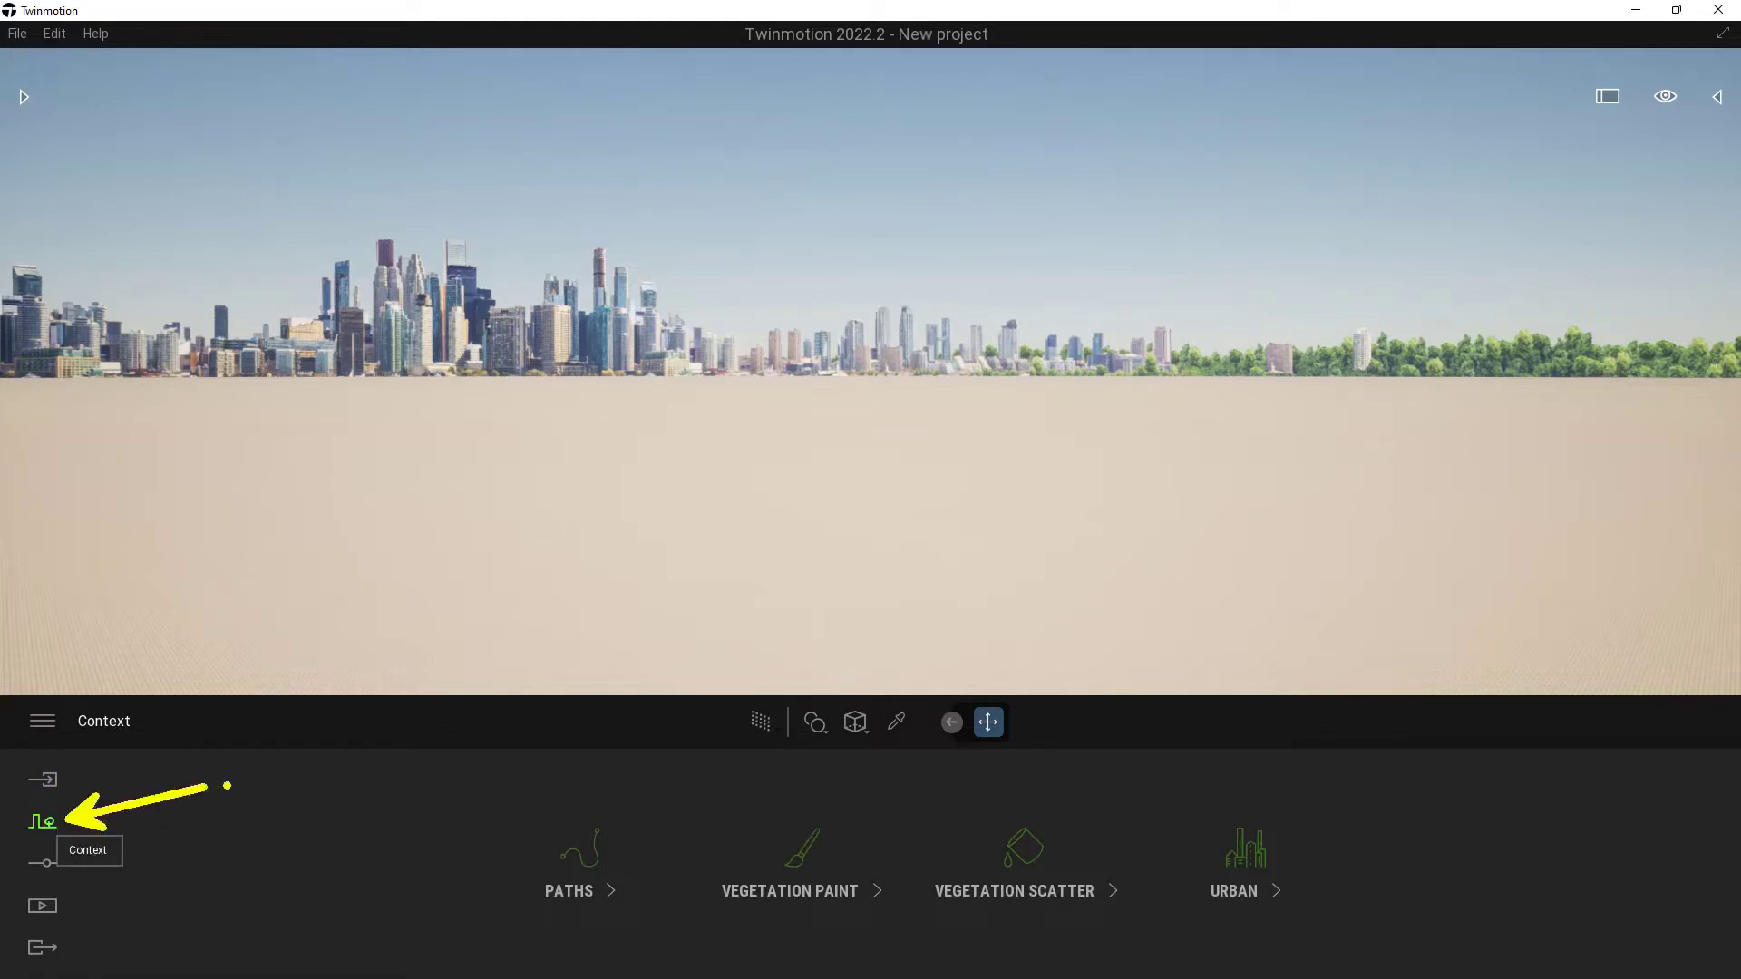
drag(1311, 799, 1151, 940)
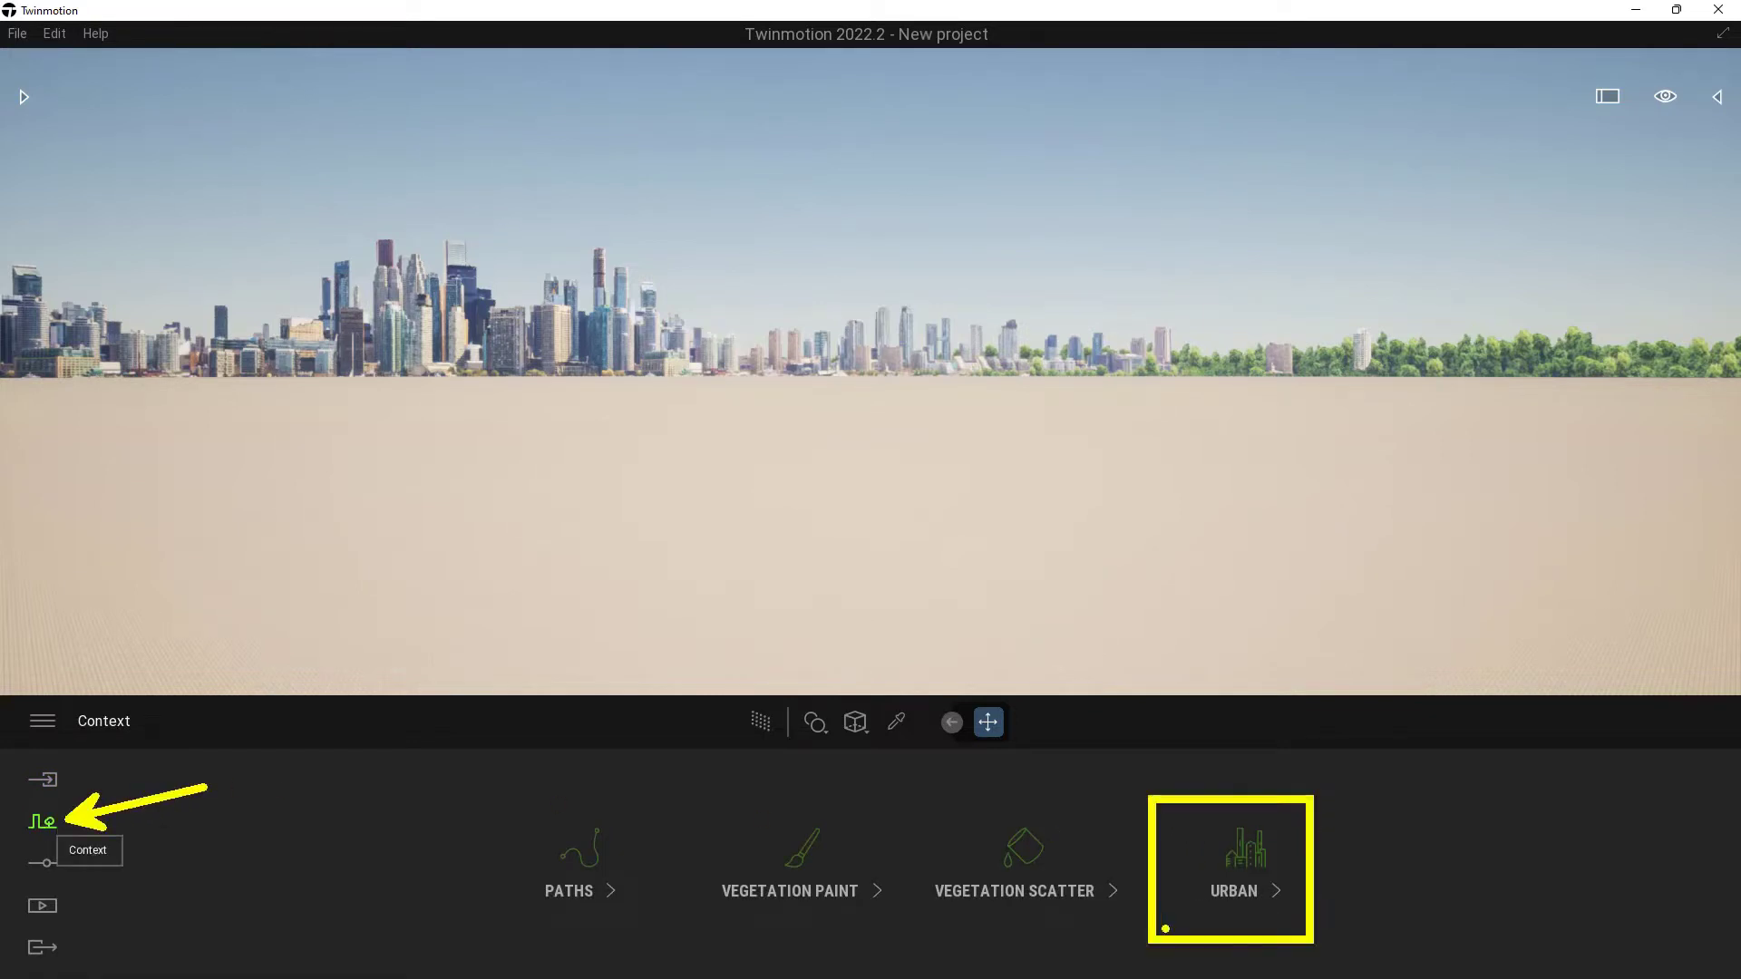
click(1257, 856)
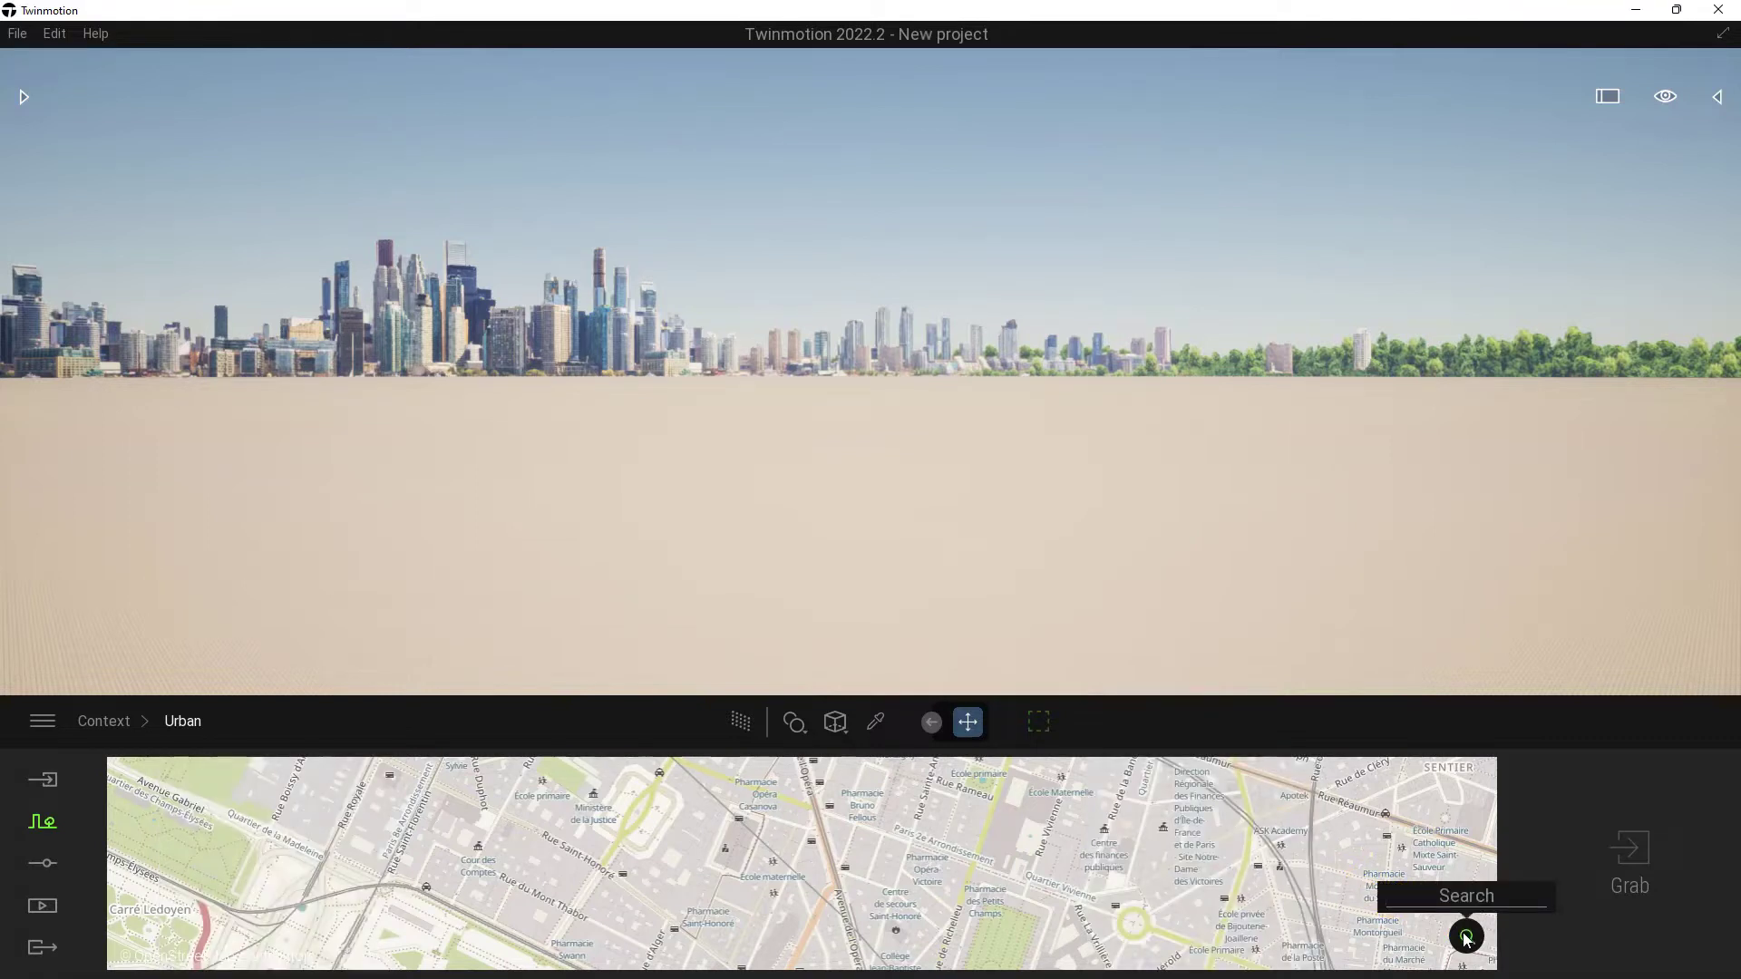
text(denver)
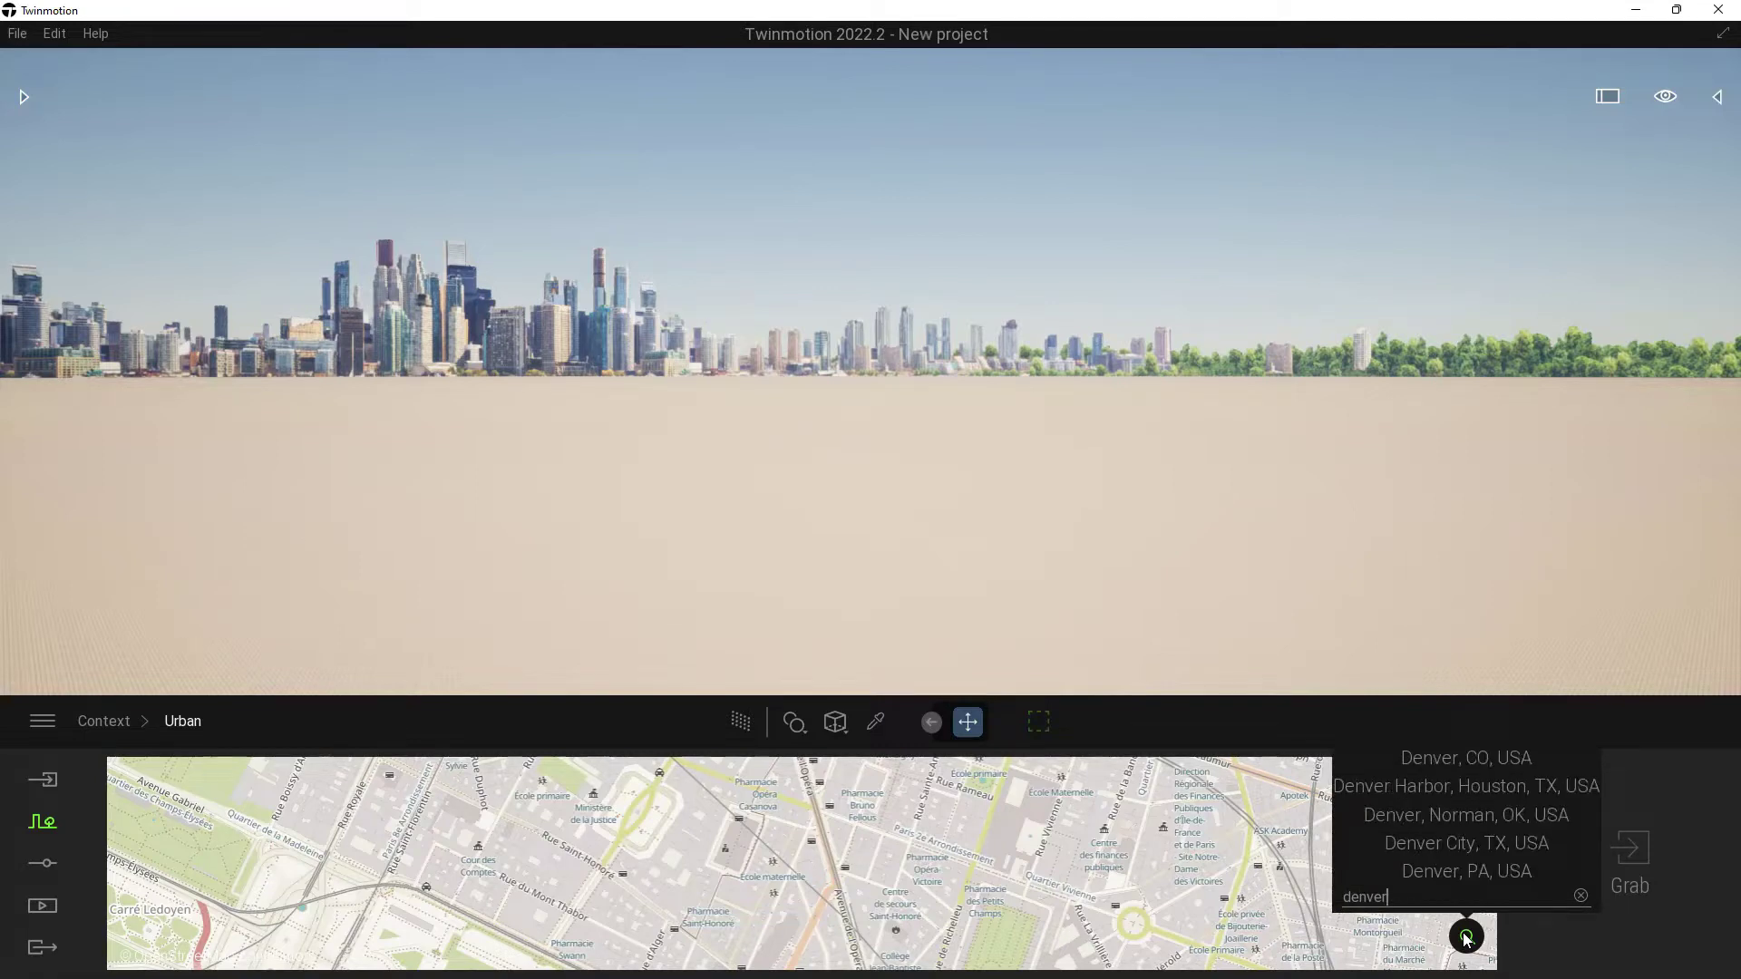
click(1453, 769)
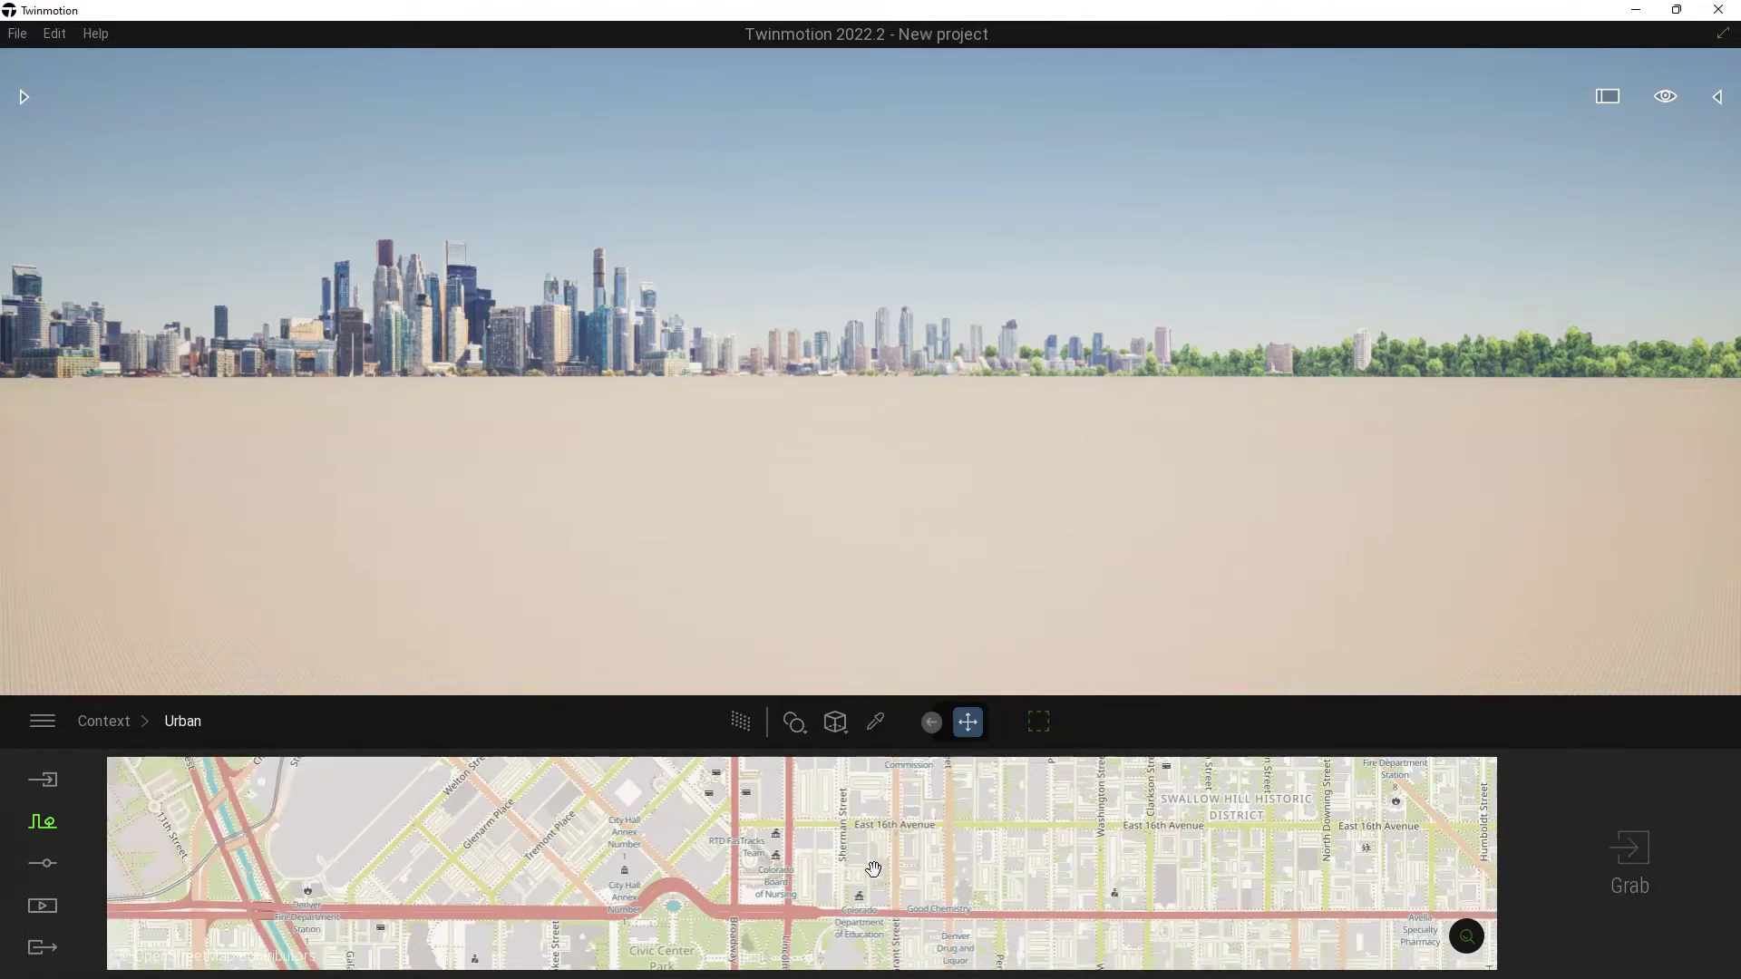
Step: Frame an import area over central Denver around Civic Center Park and grab its urban context into the scene
drag(862, 897, 939, 814)
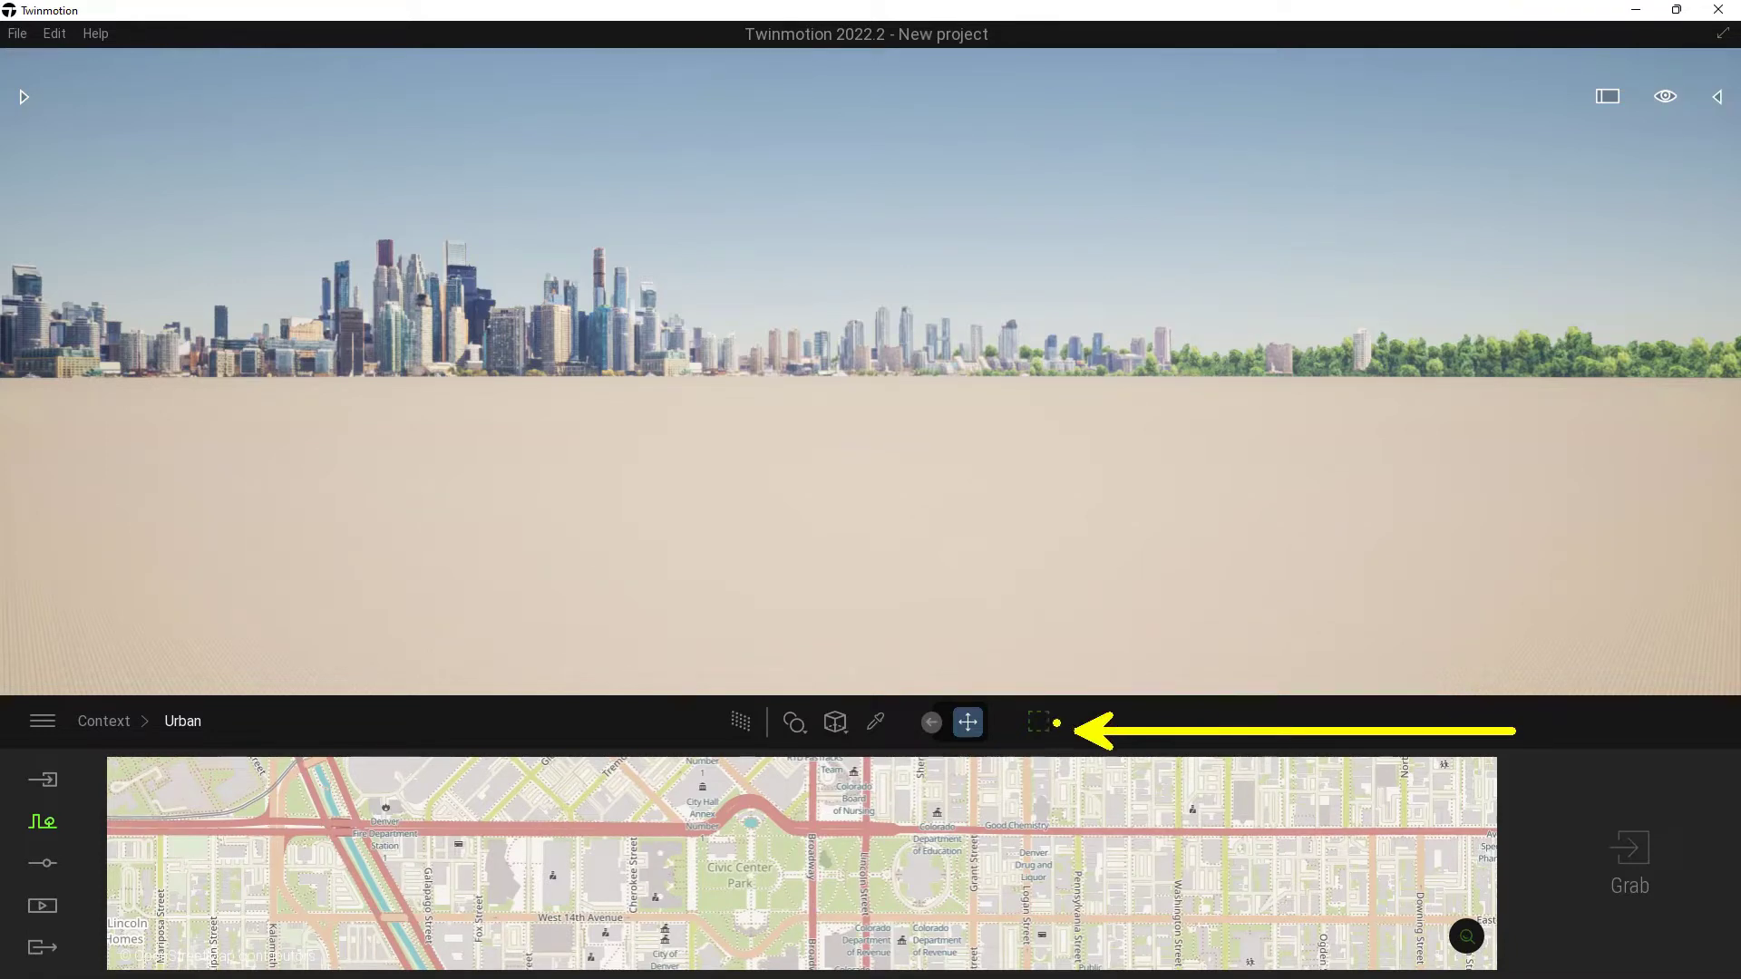
click(1048, 730)
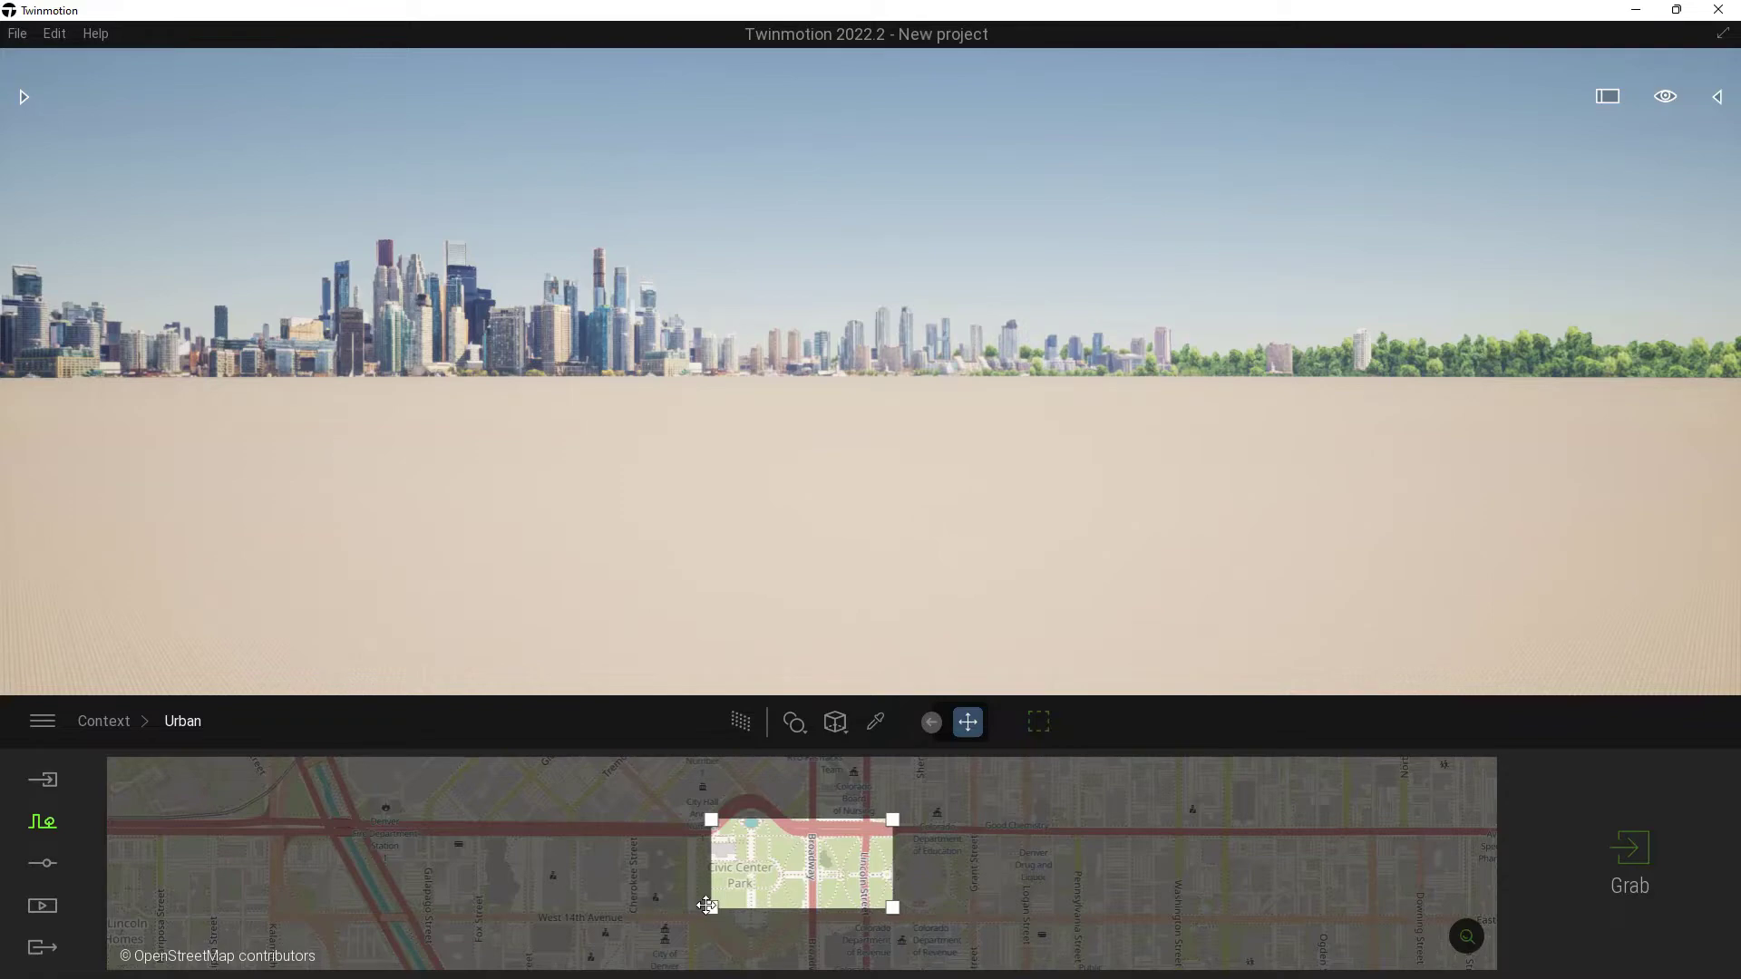
drag(715, 904, 740, 891)
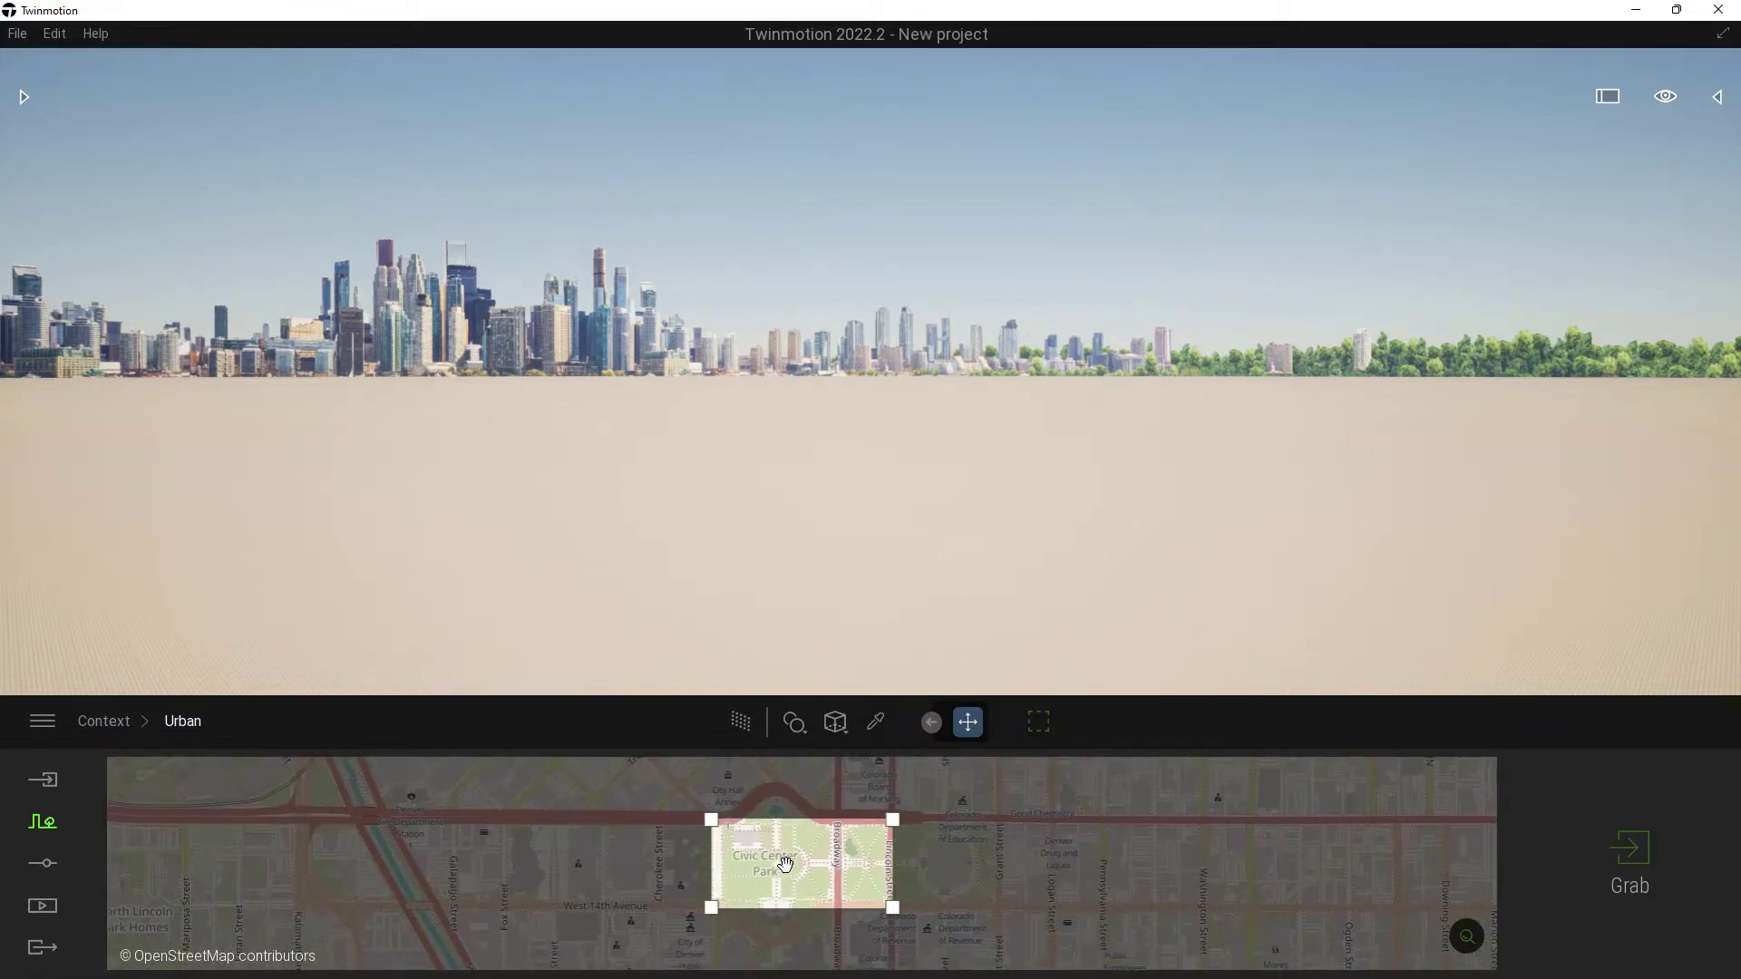
scroll(785, 864, down, 2)
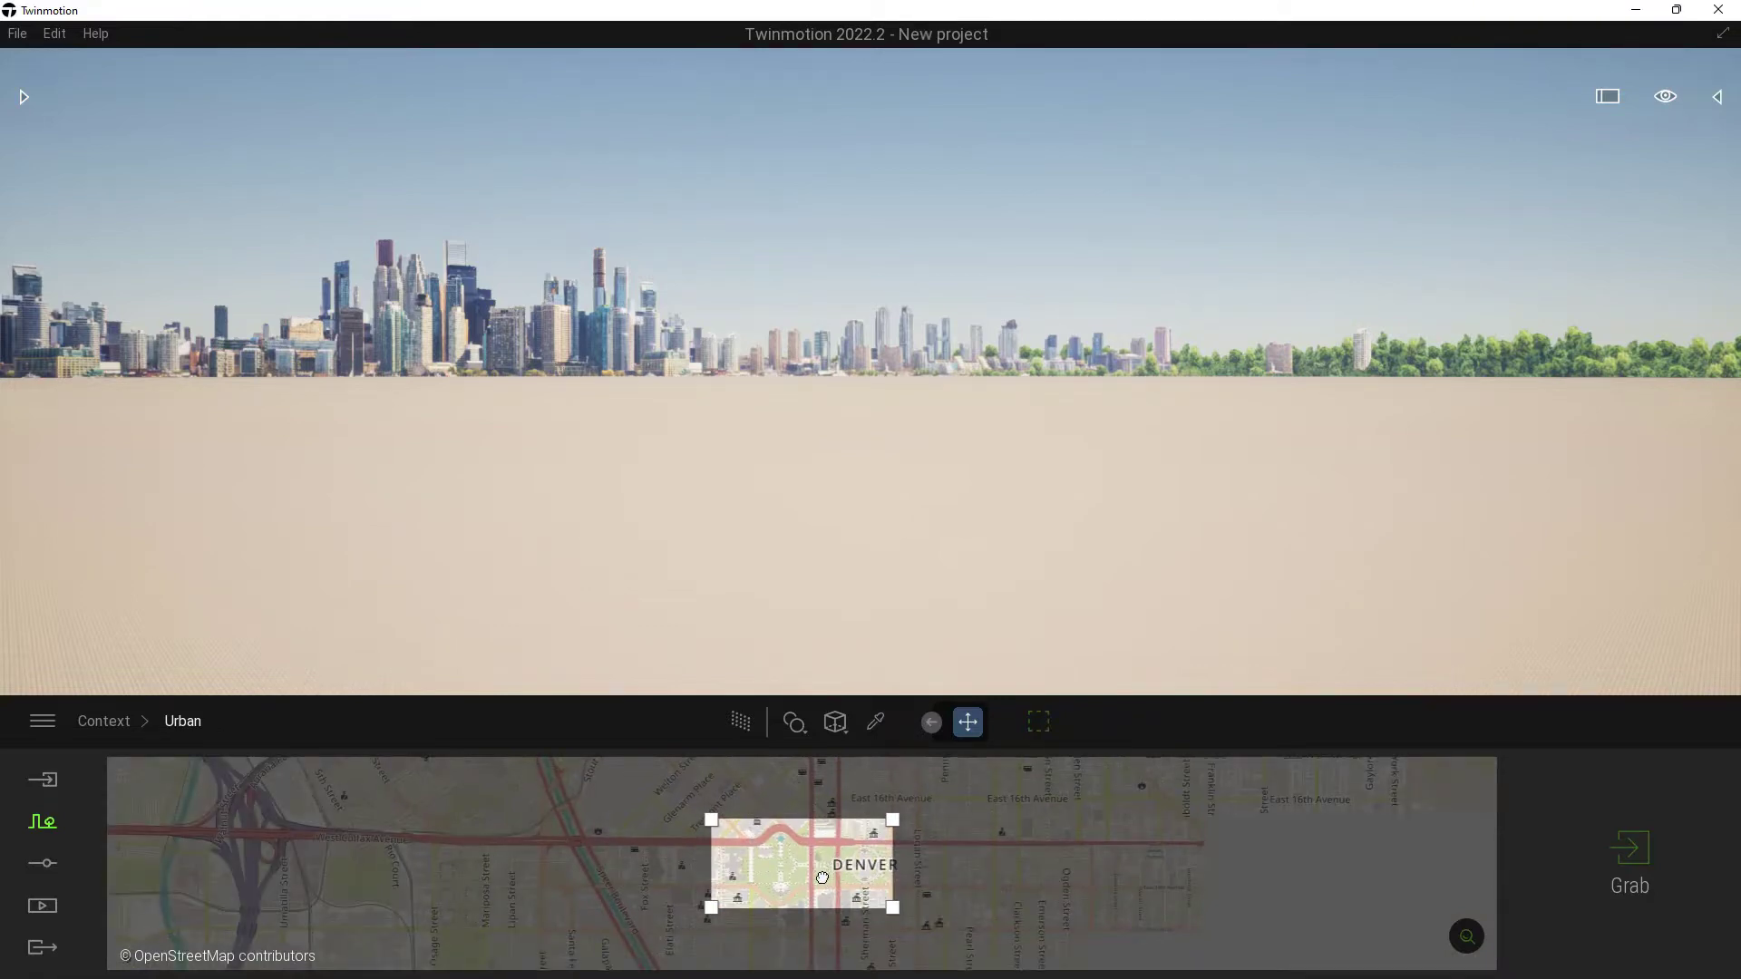
drag(821, 881, 817, 896)
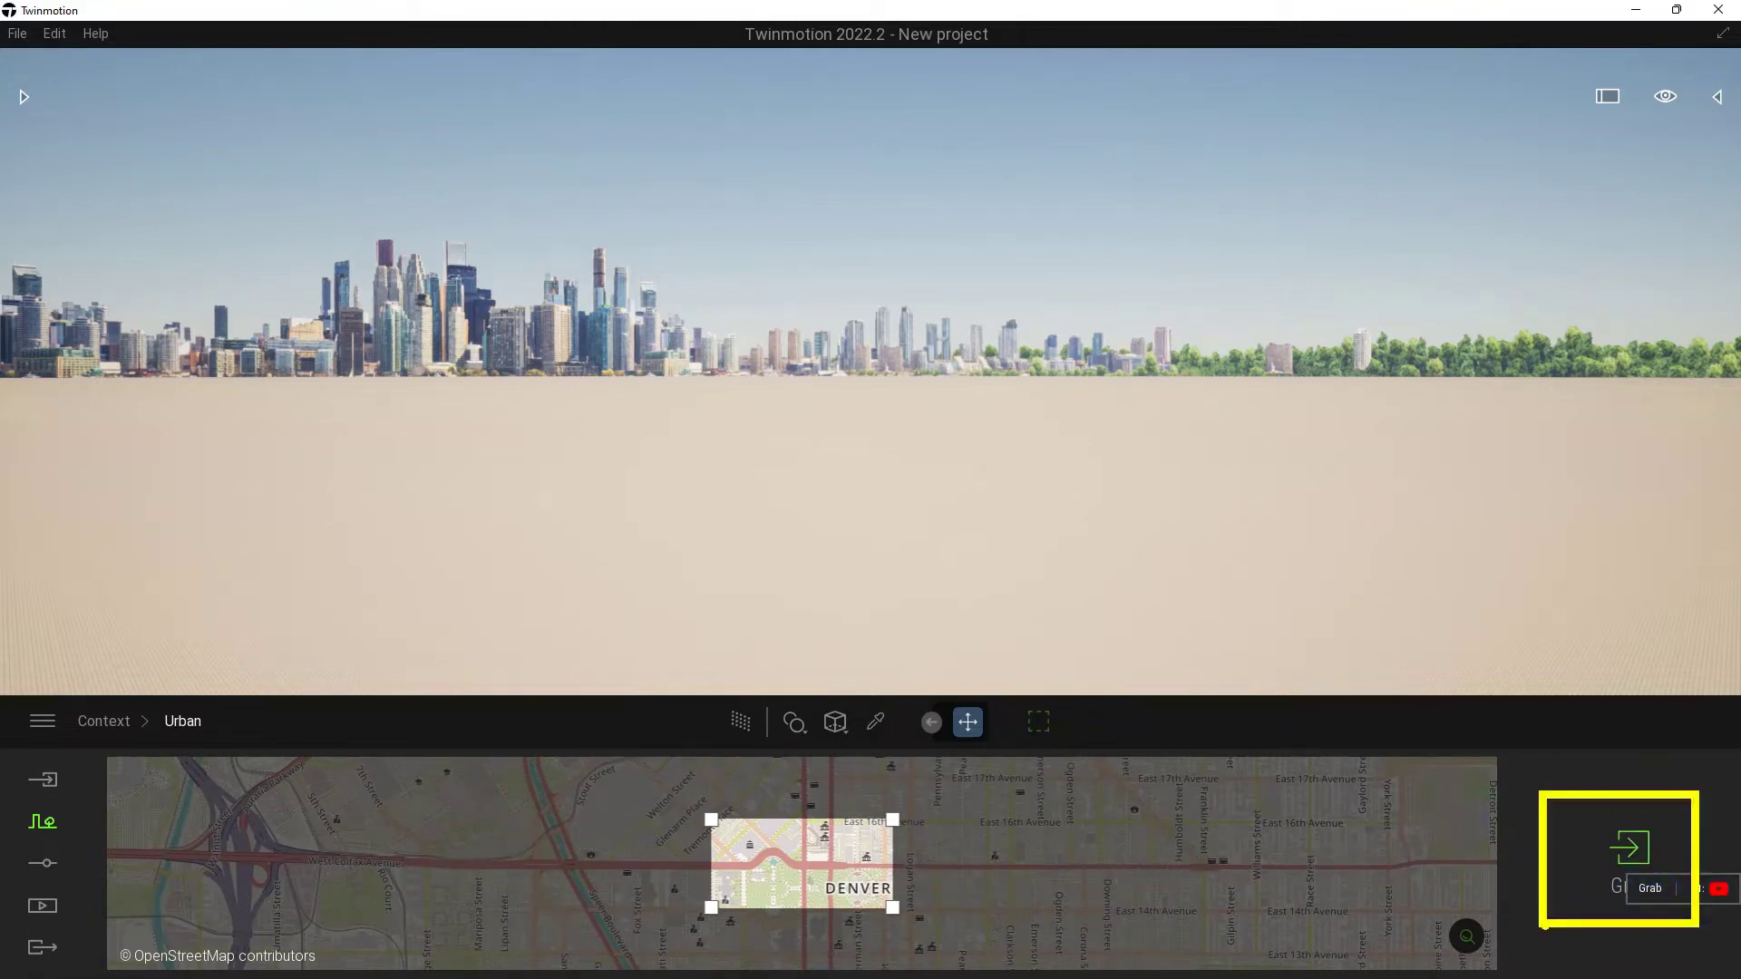
click(1637, 845)
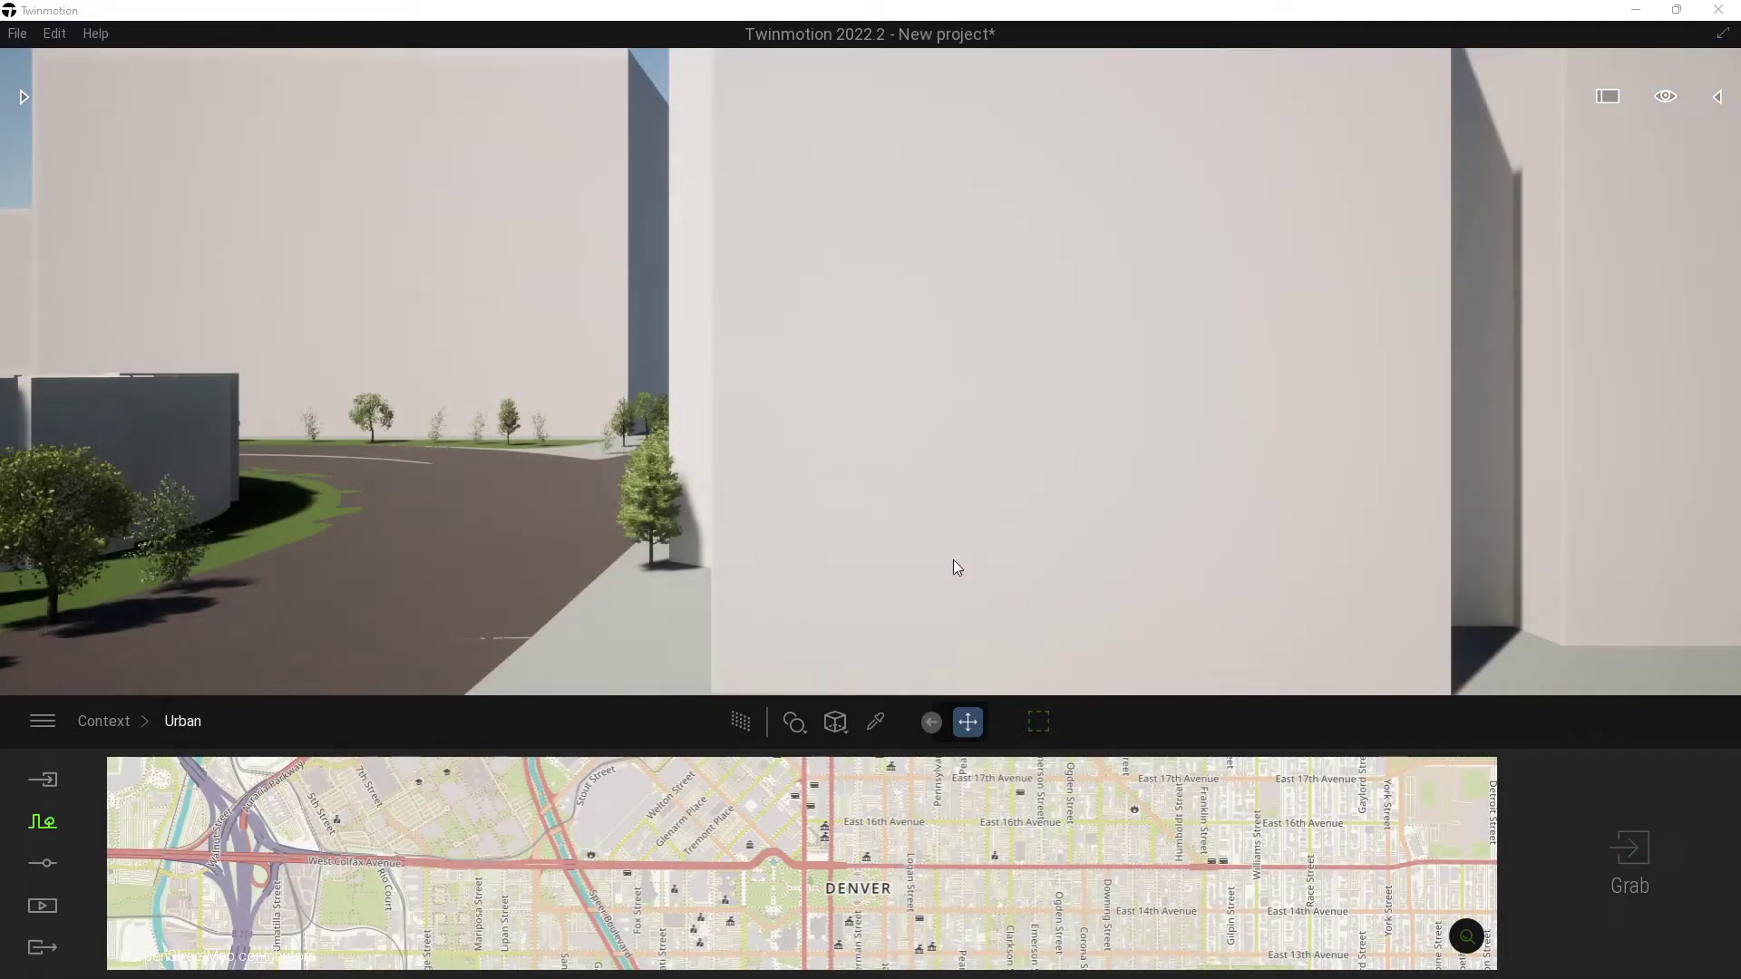
Step: Examine the imported Denver buildings, streets, lawns and trees from street level and from above
scroll(891, 510, down, 2)
middle_drag(891, 510, 1197, 354)
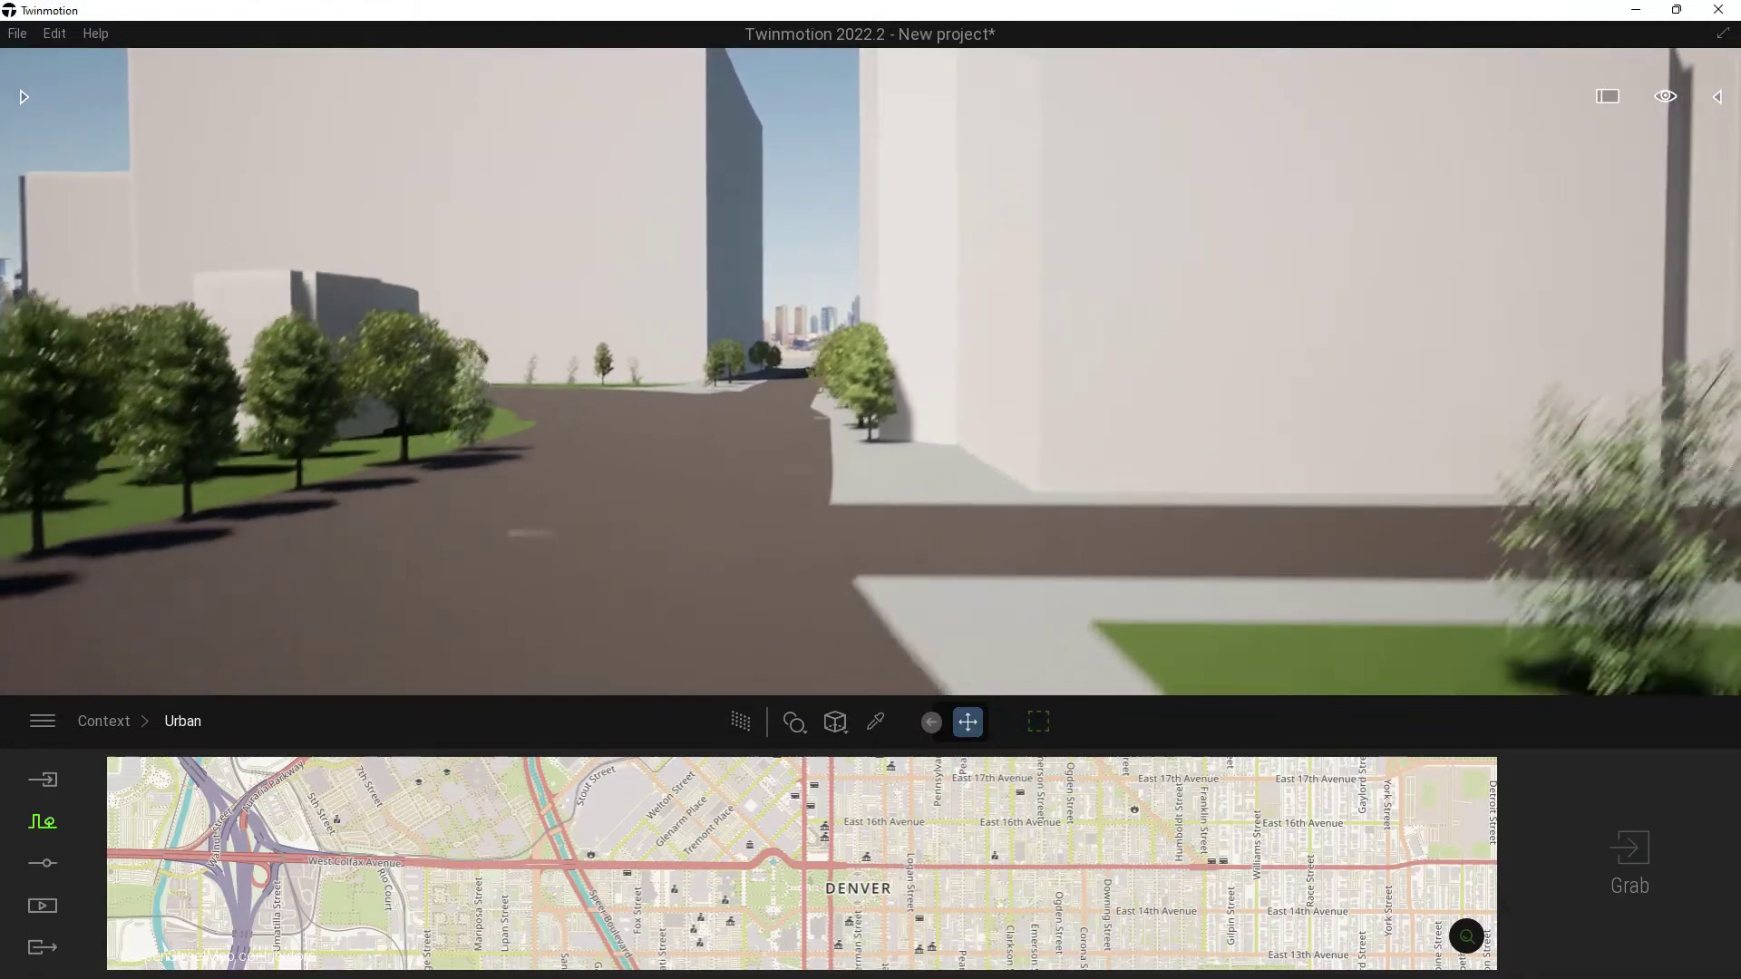
key(a)
key(w)
key(e)
key(a)
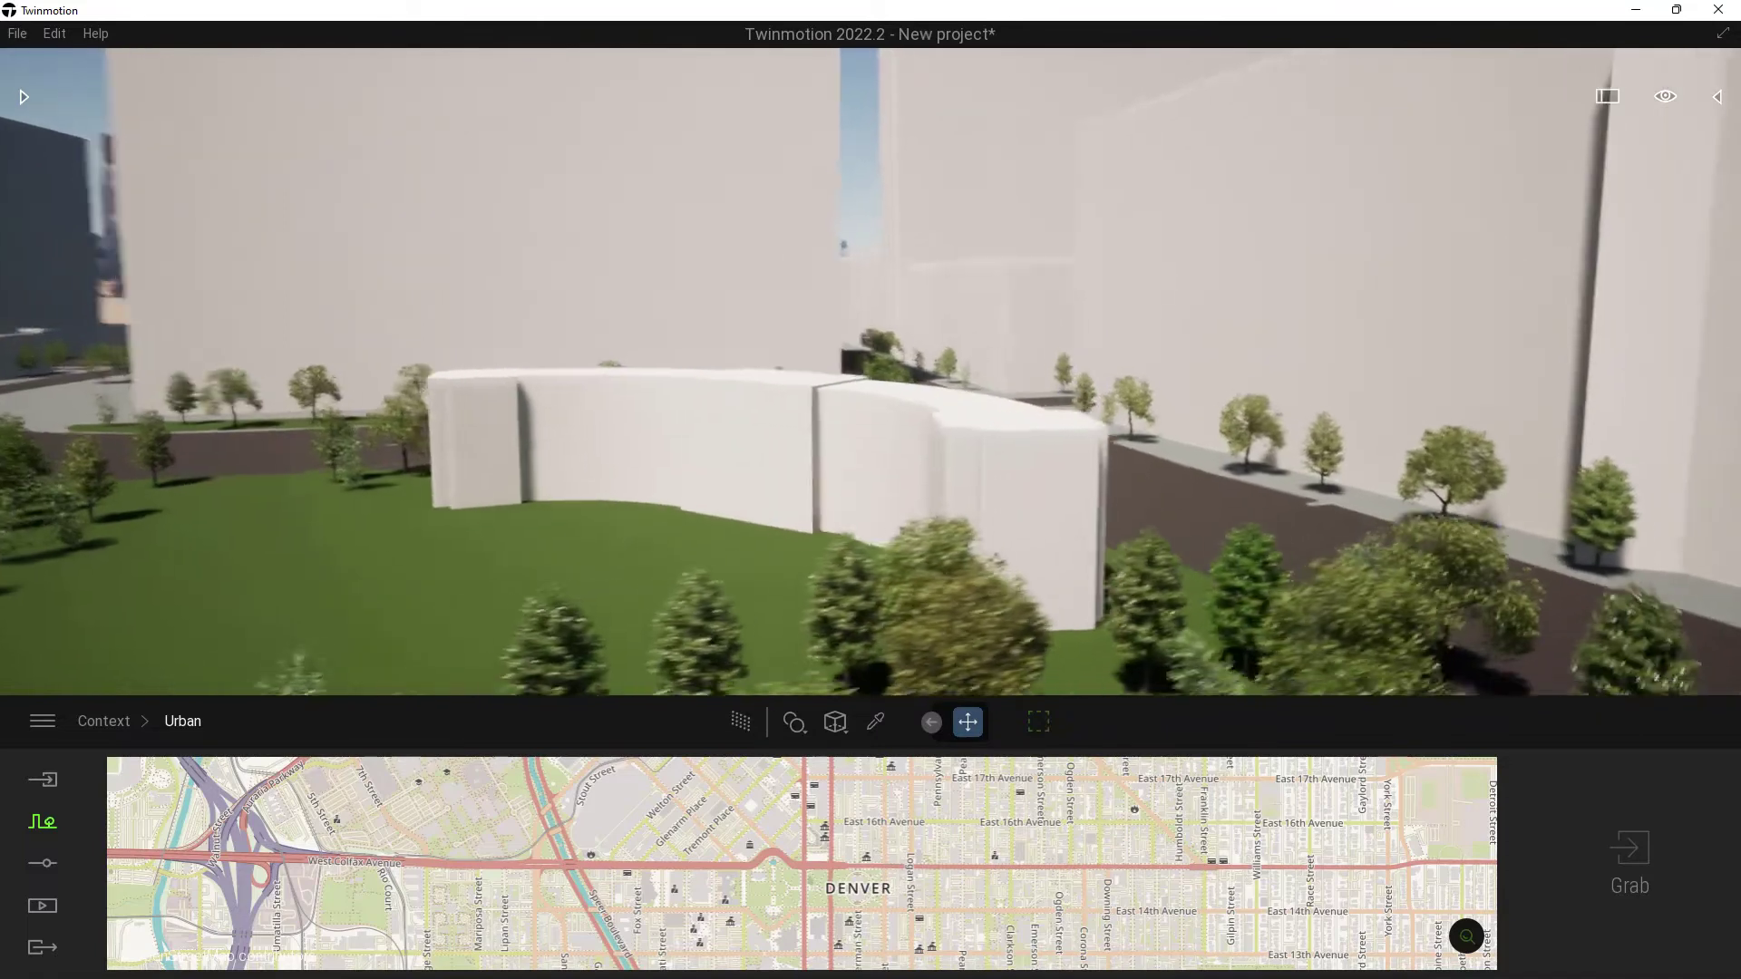
key(e)
right_drag(887, 433, 943, 544)
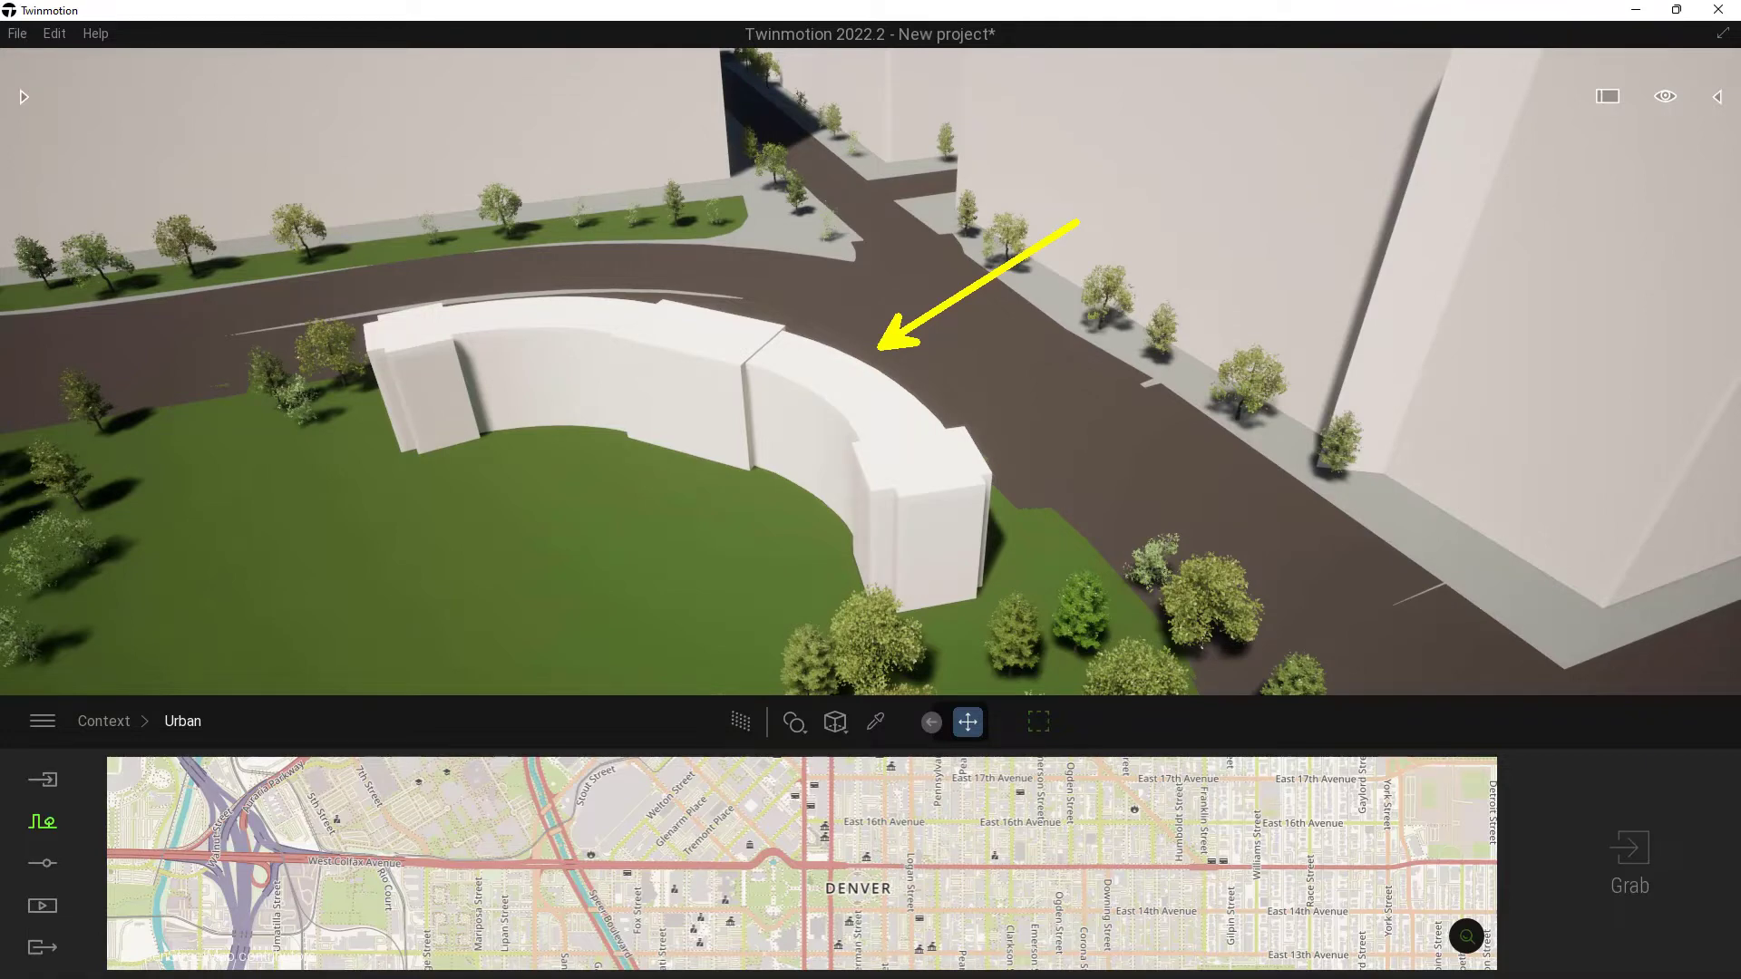
key(Escape)
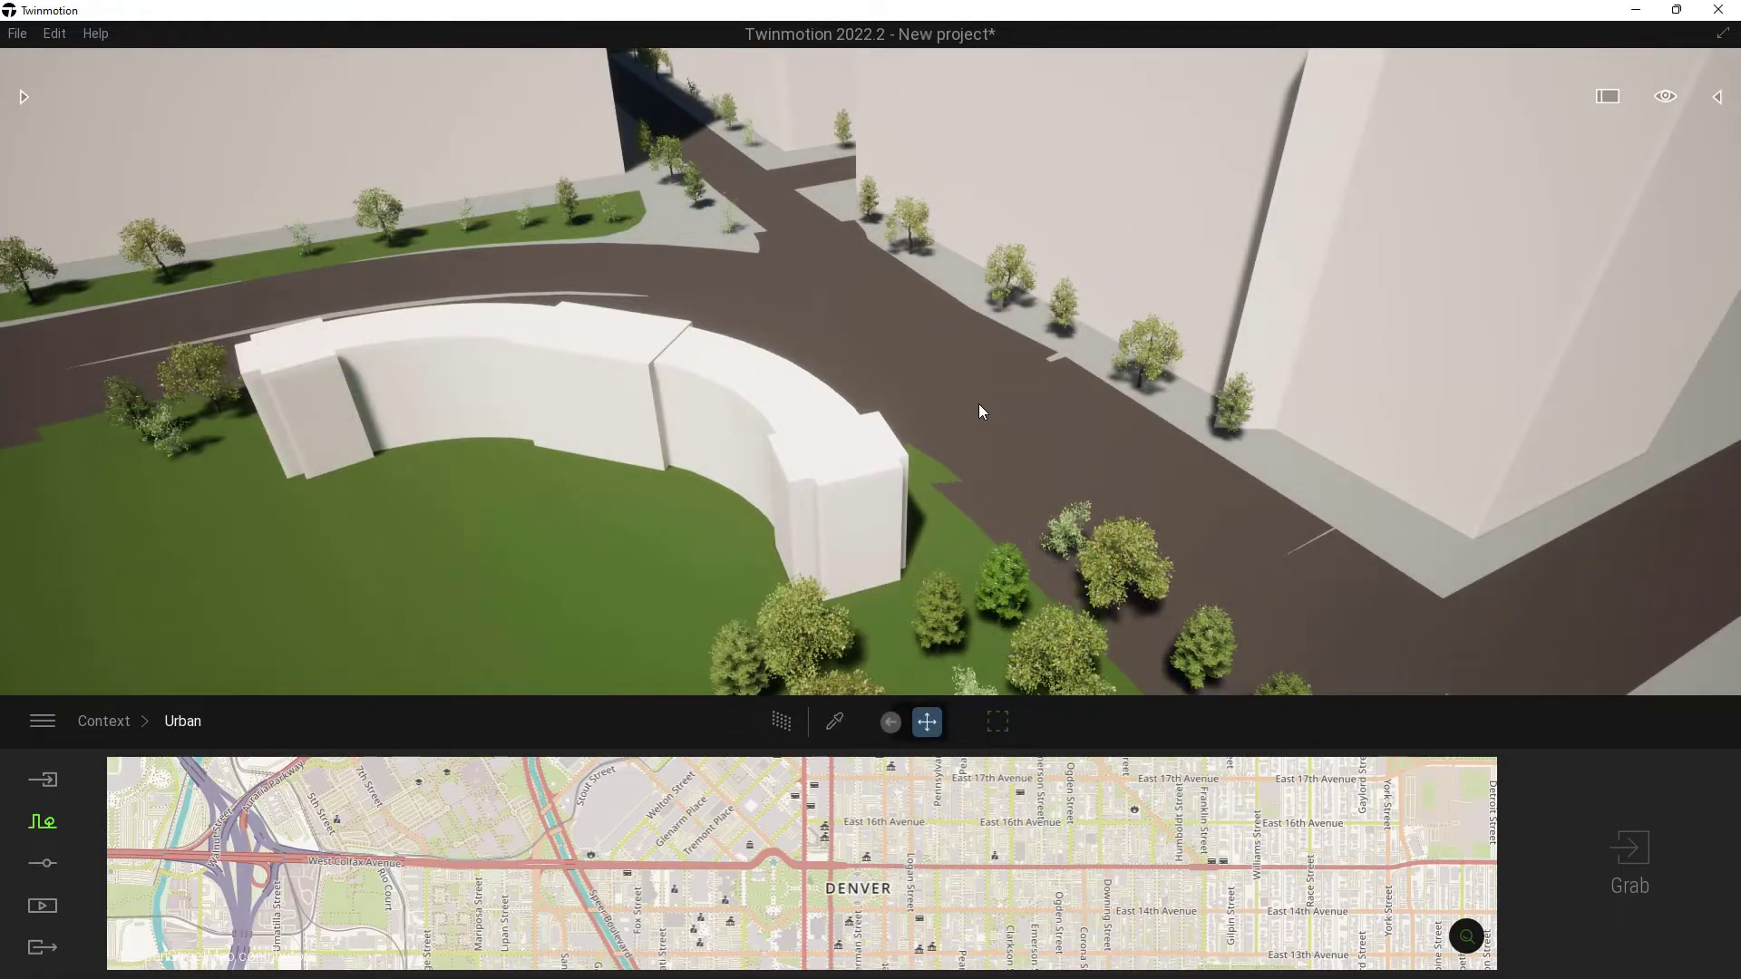
right_drag(978, 405, 939, 64)
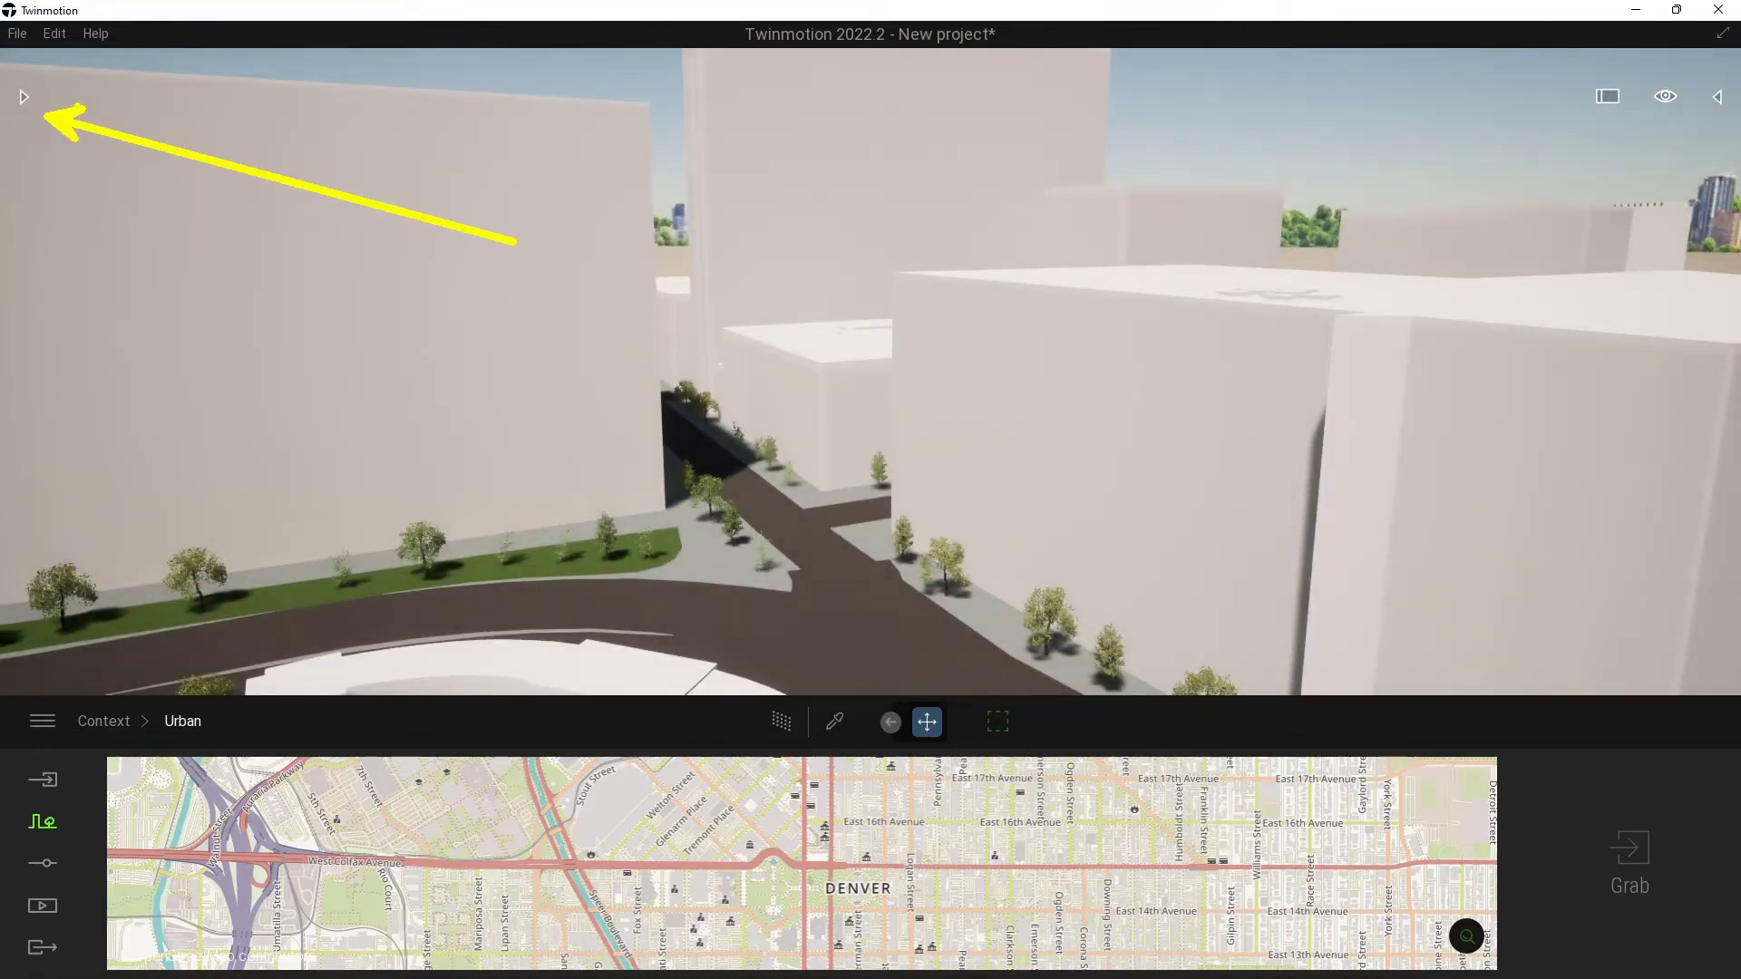
Step: Apply the Clean brick 01 material to the imported buildings, using Cubic UVs for the texture mapping
click(24, 96)
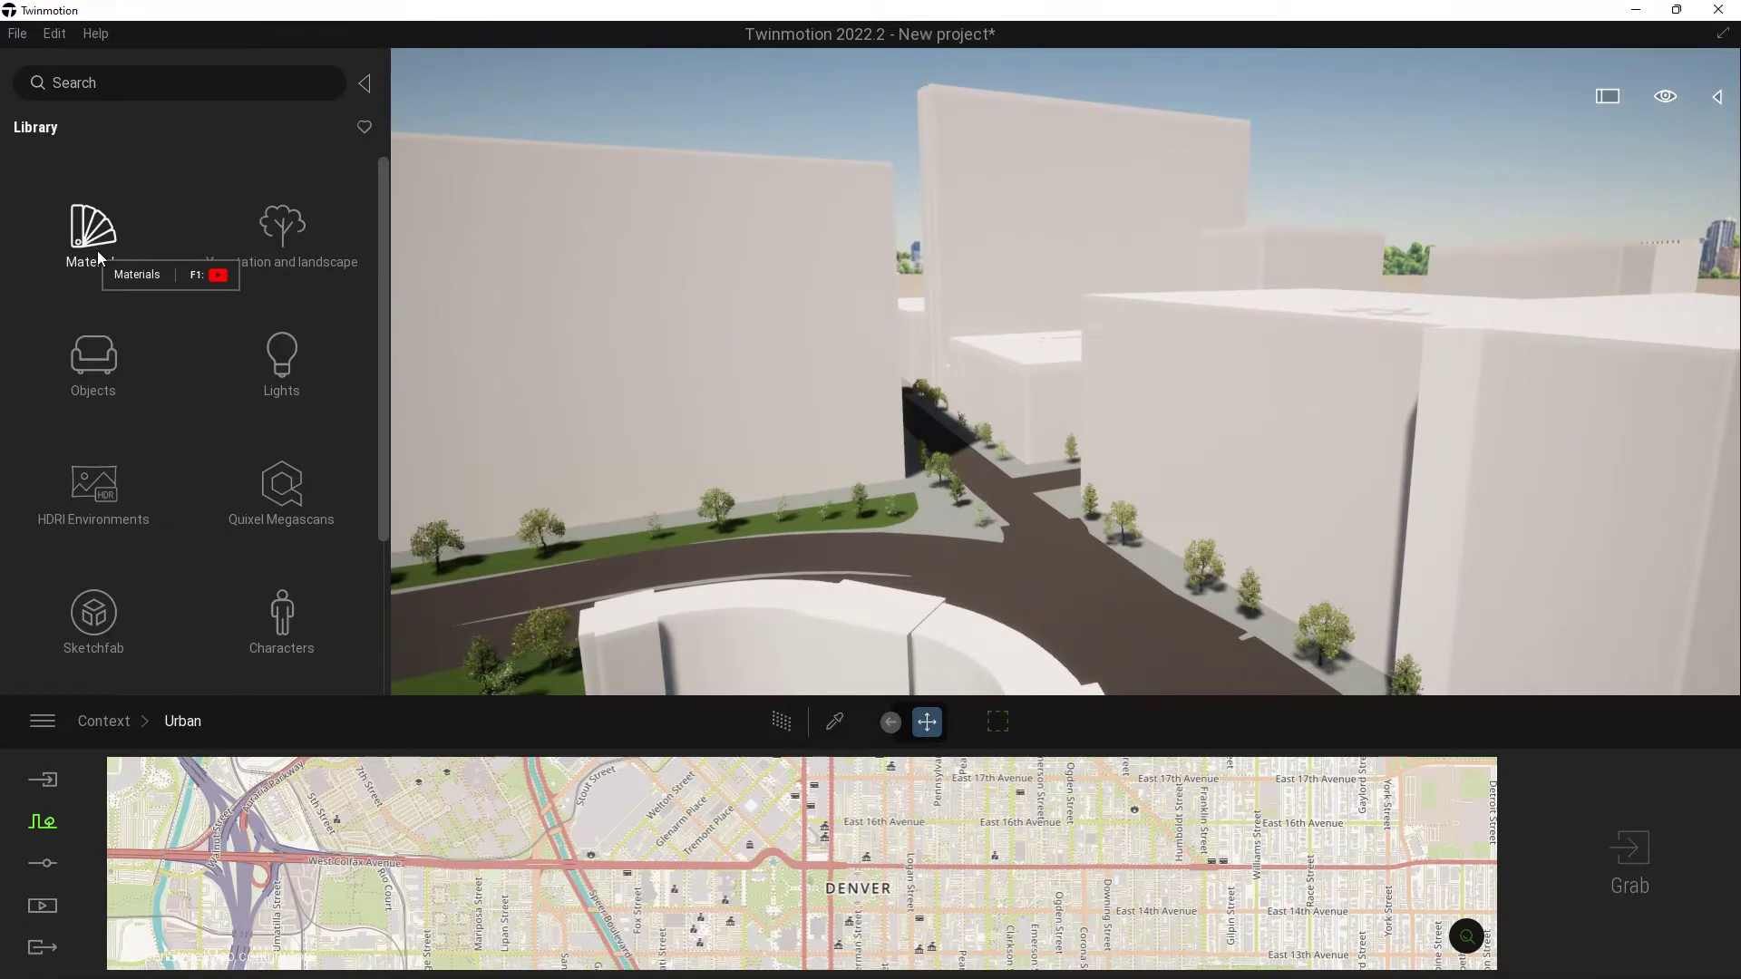
click(97, 254)
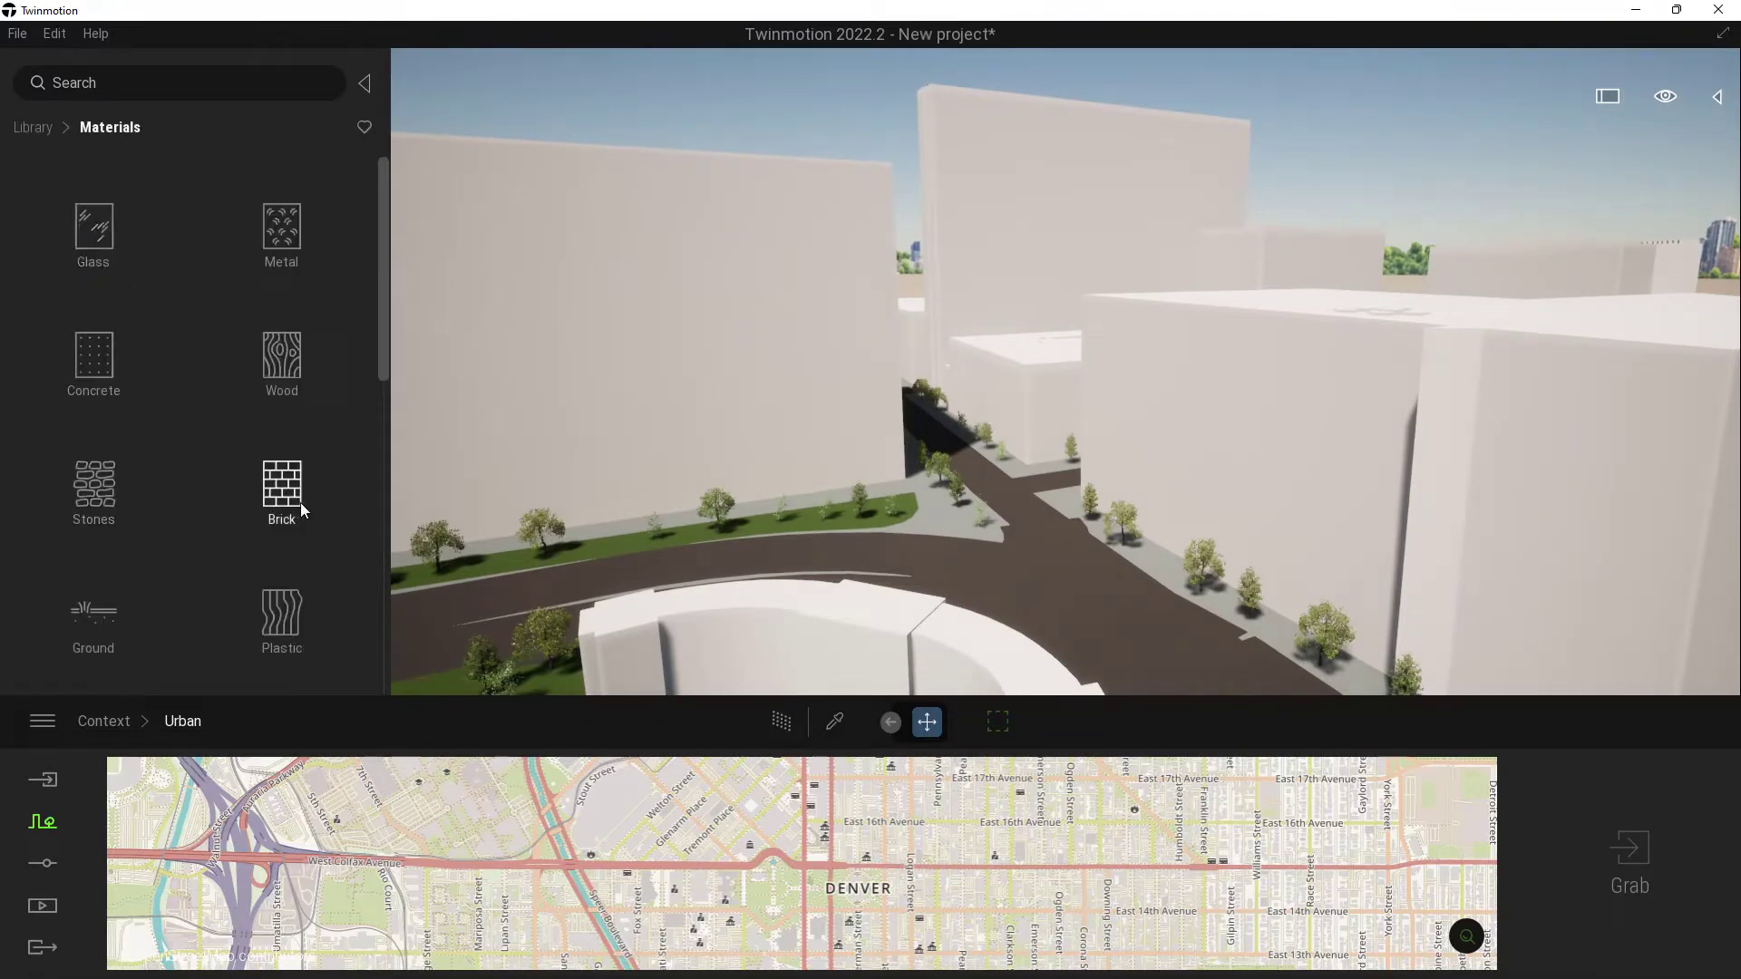
click(295, 495)
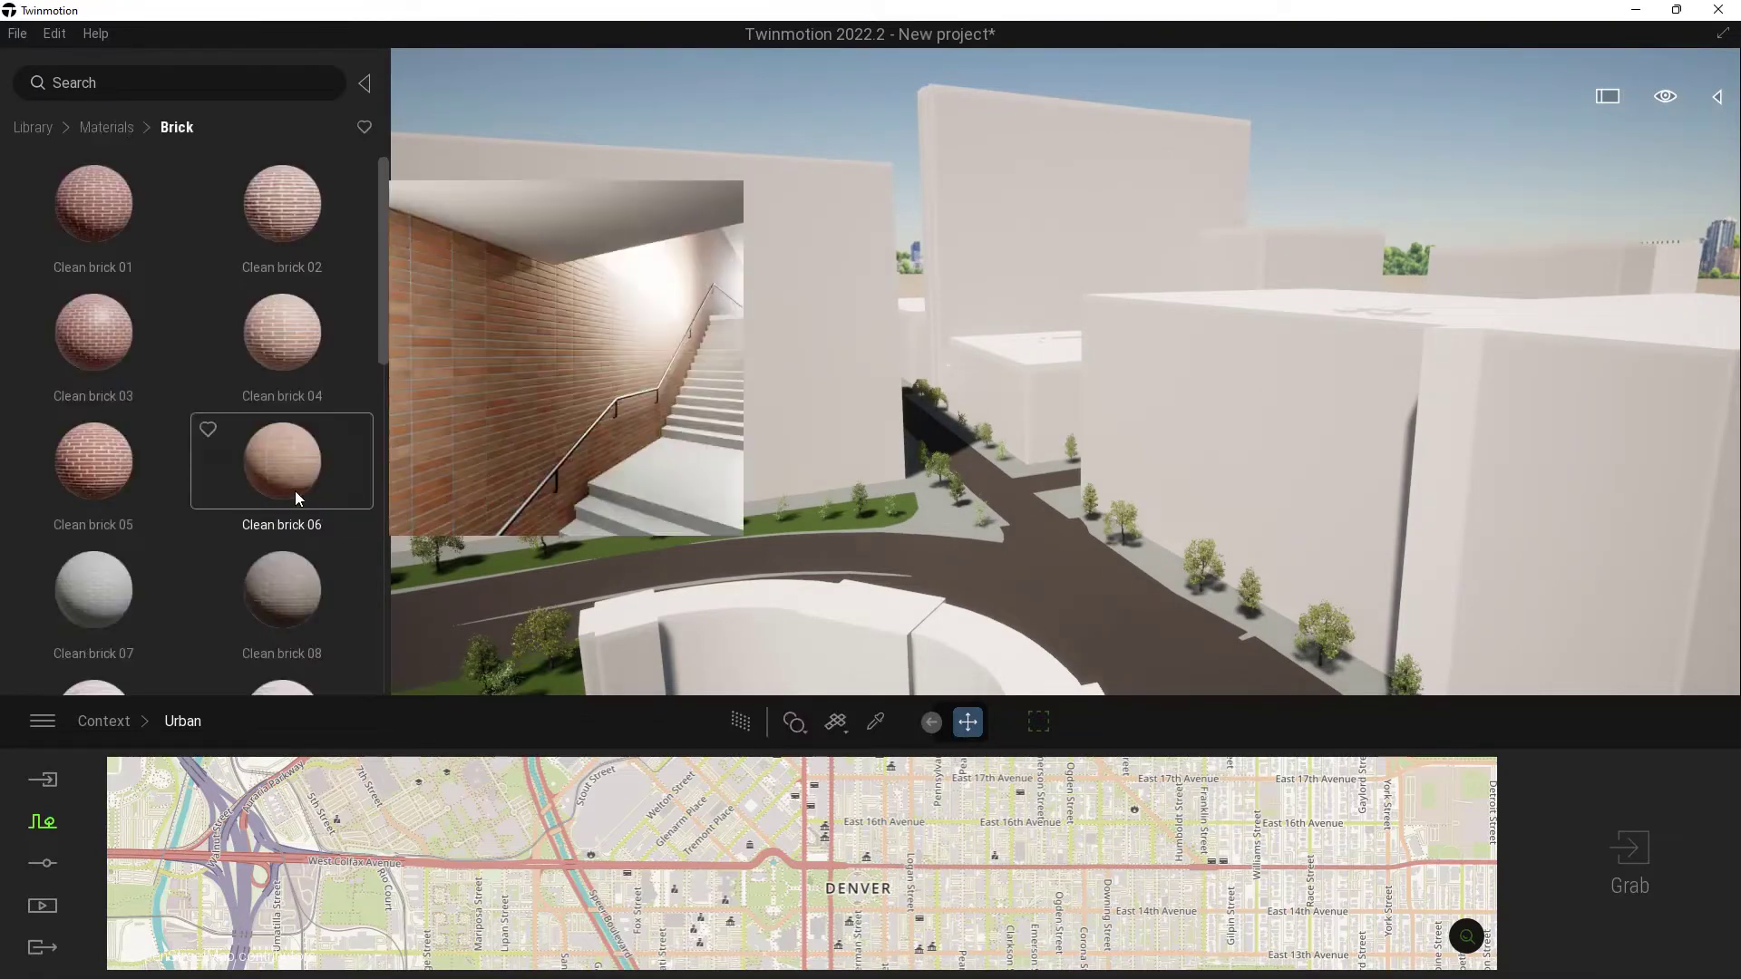
drag(96, 200, 787, 338)
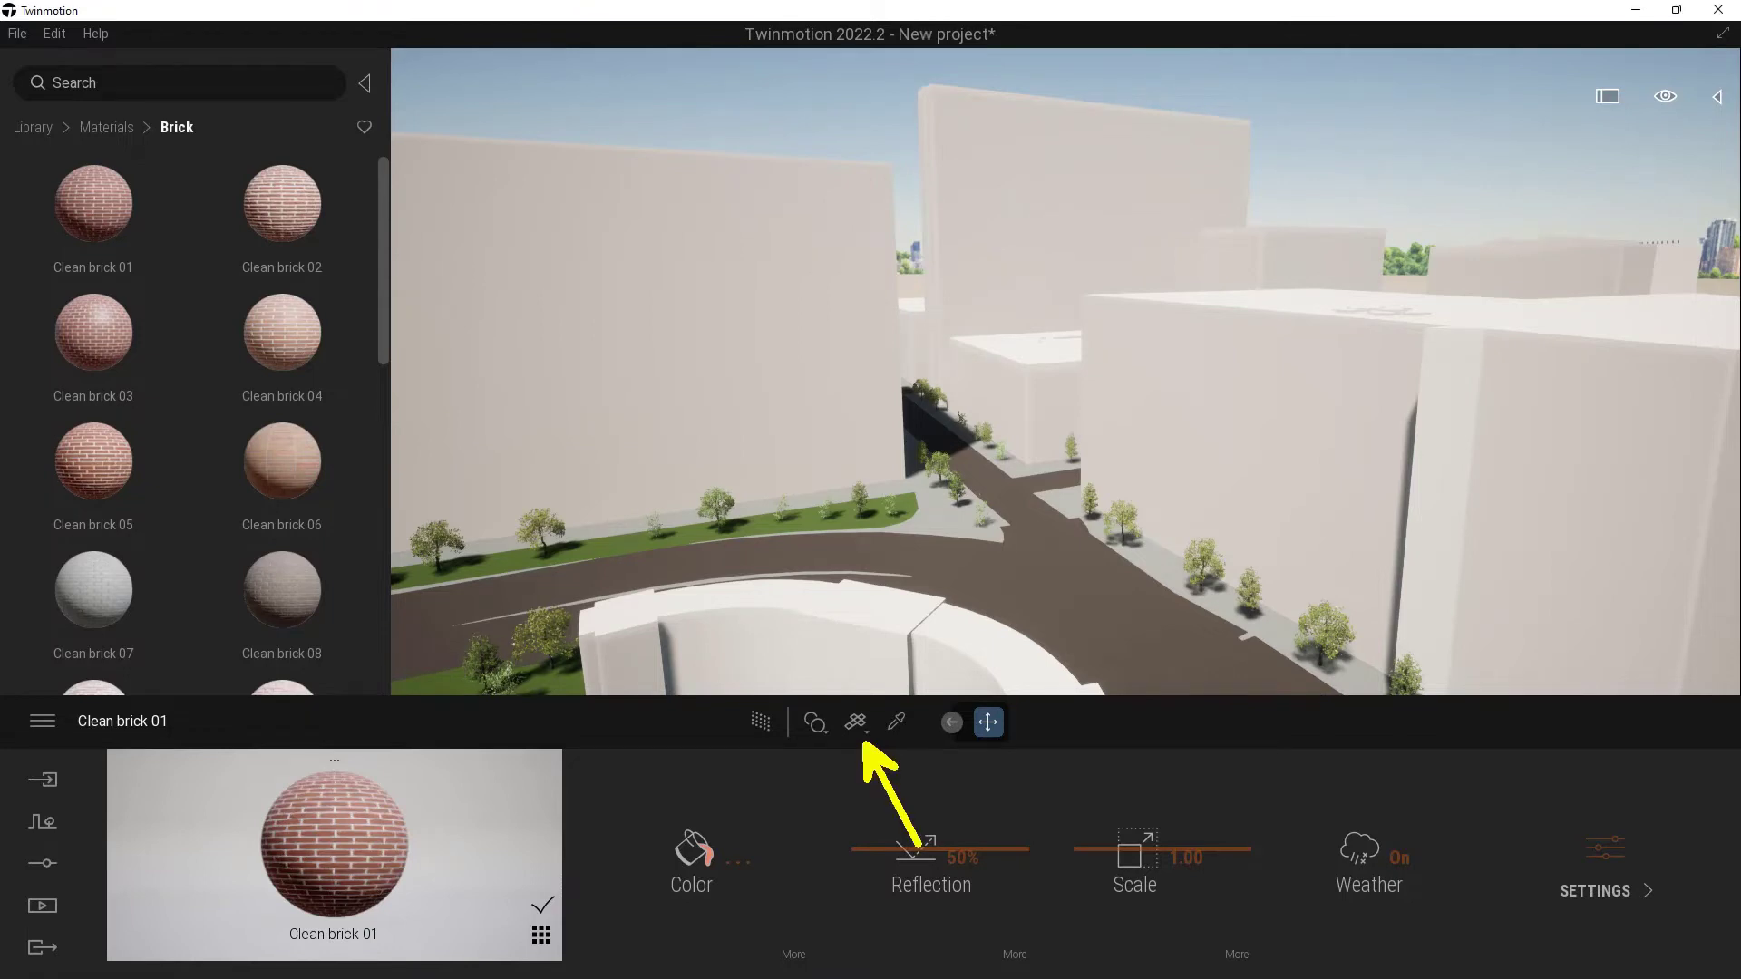
click(857, 724)
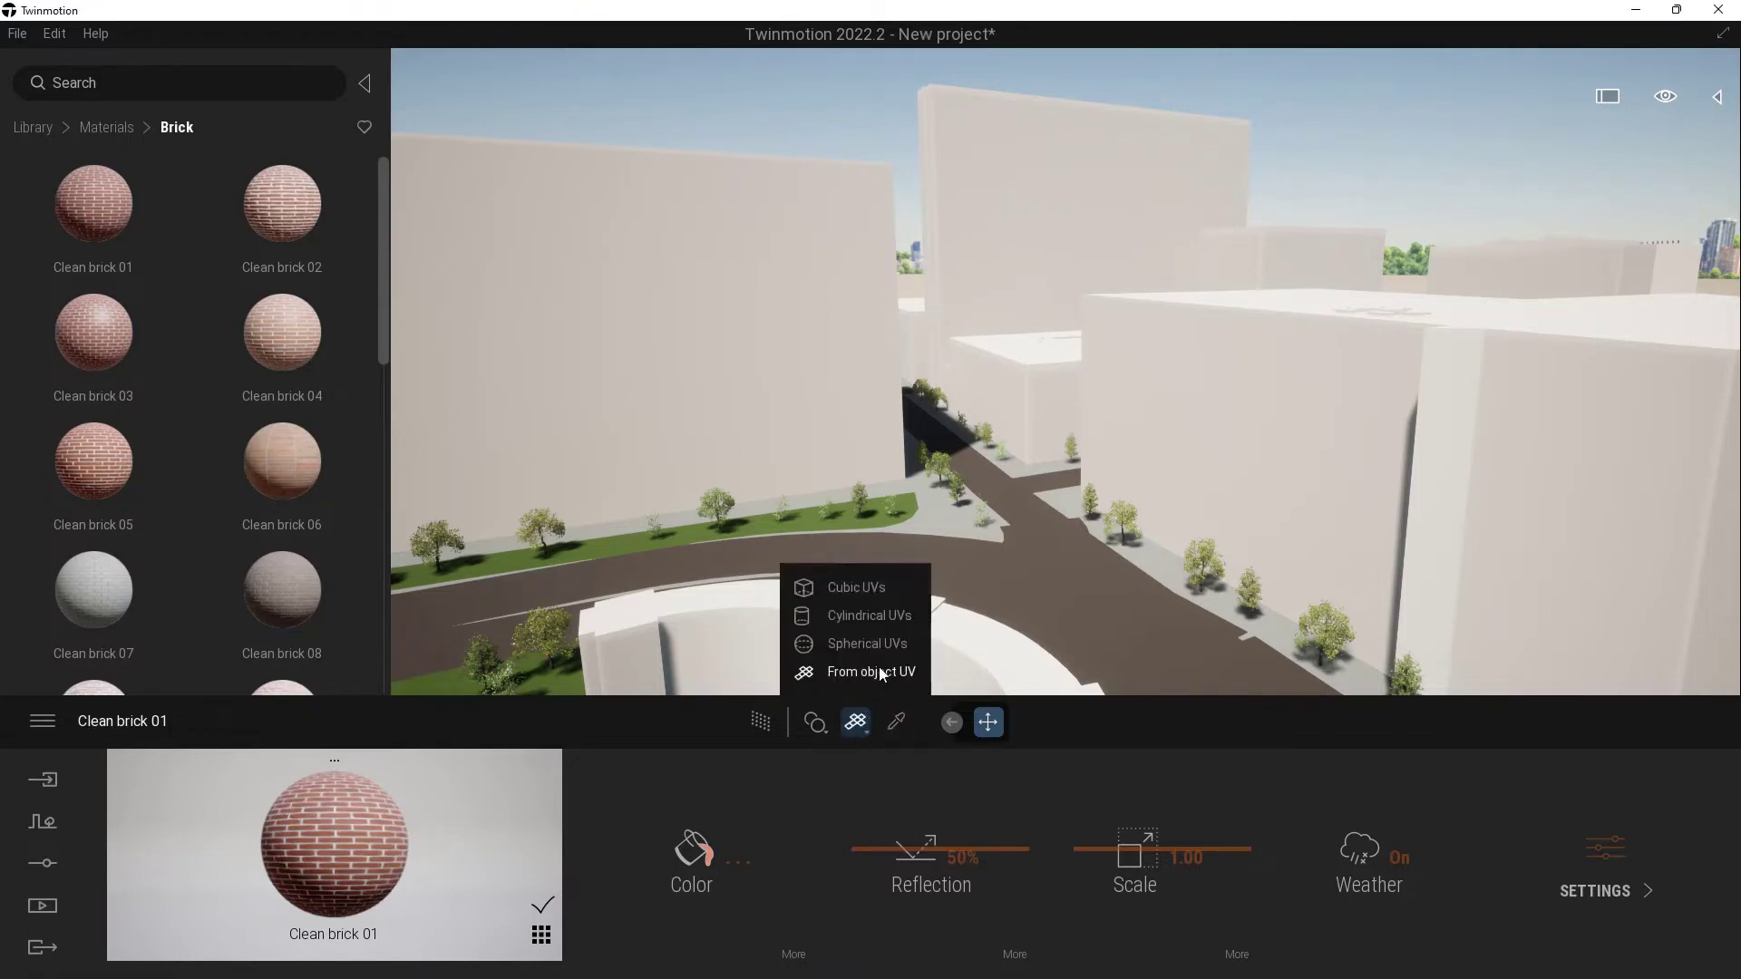
click(878, 590)
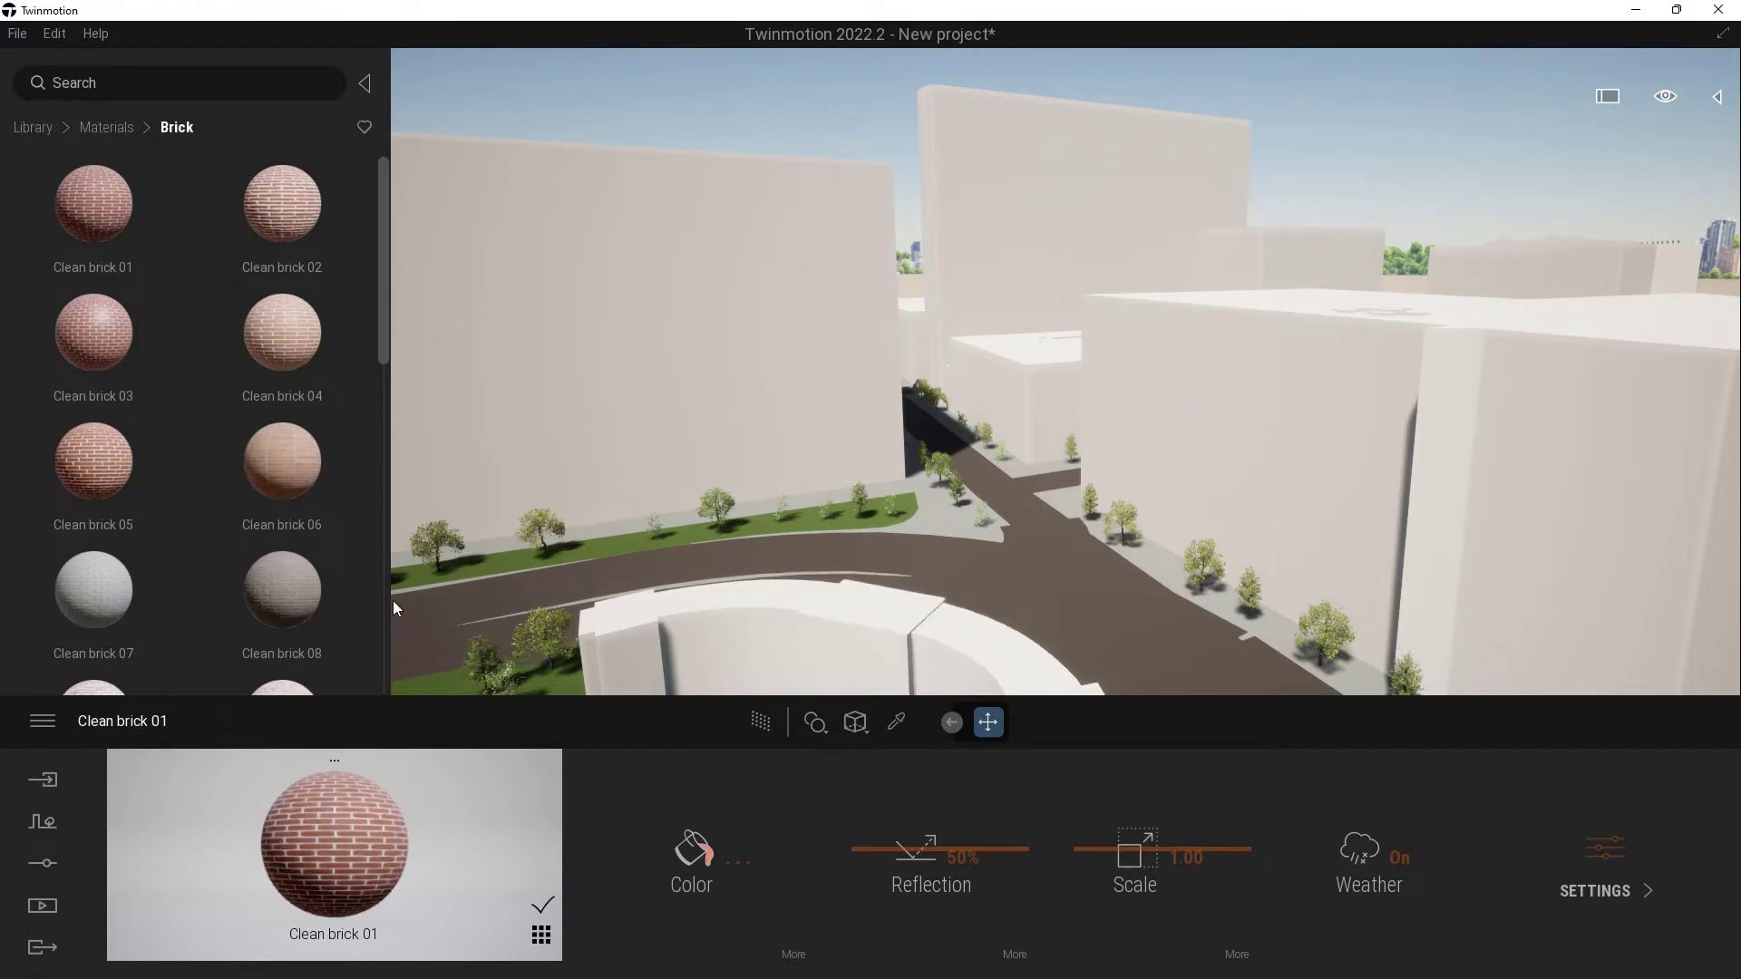
drag(101, 192, 649, 375)
drag(717, 326, 705, 342)
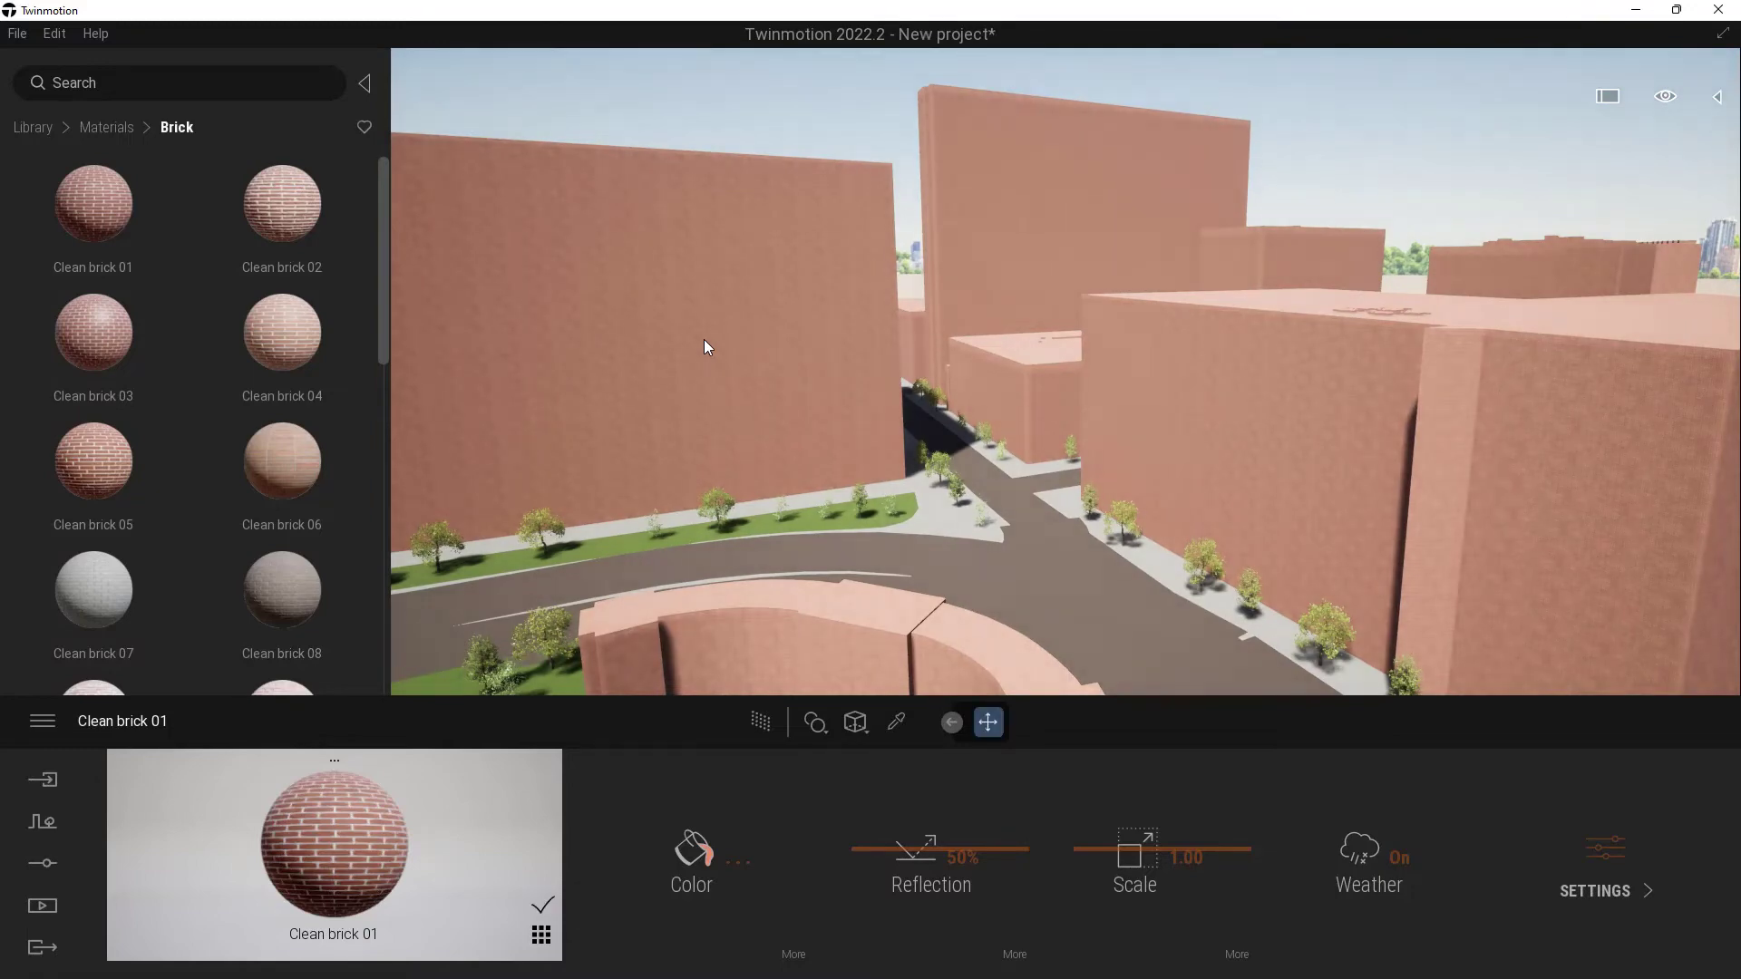
Step: Inspect the brick texture up close on a building wall and set the material's scale to 4.25
right_drag(738, 350, 772, 485)
right_drag(979, 418, 979, 423)
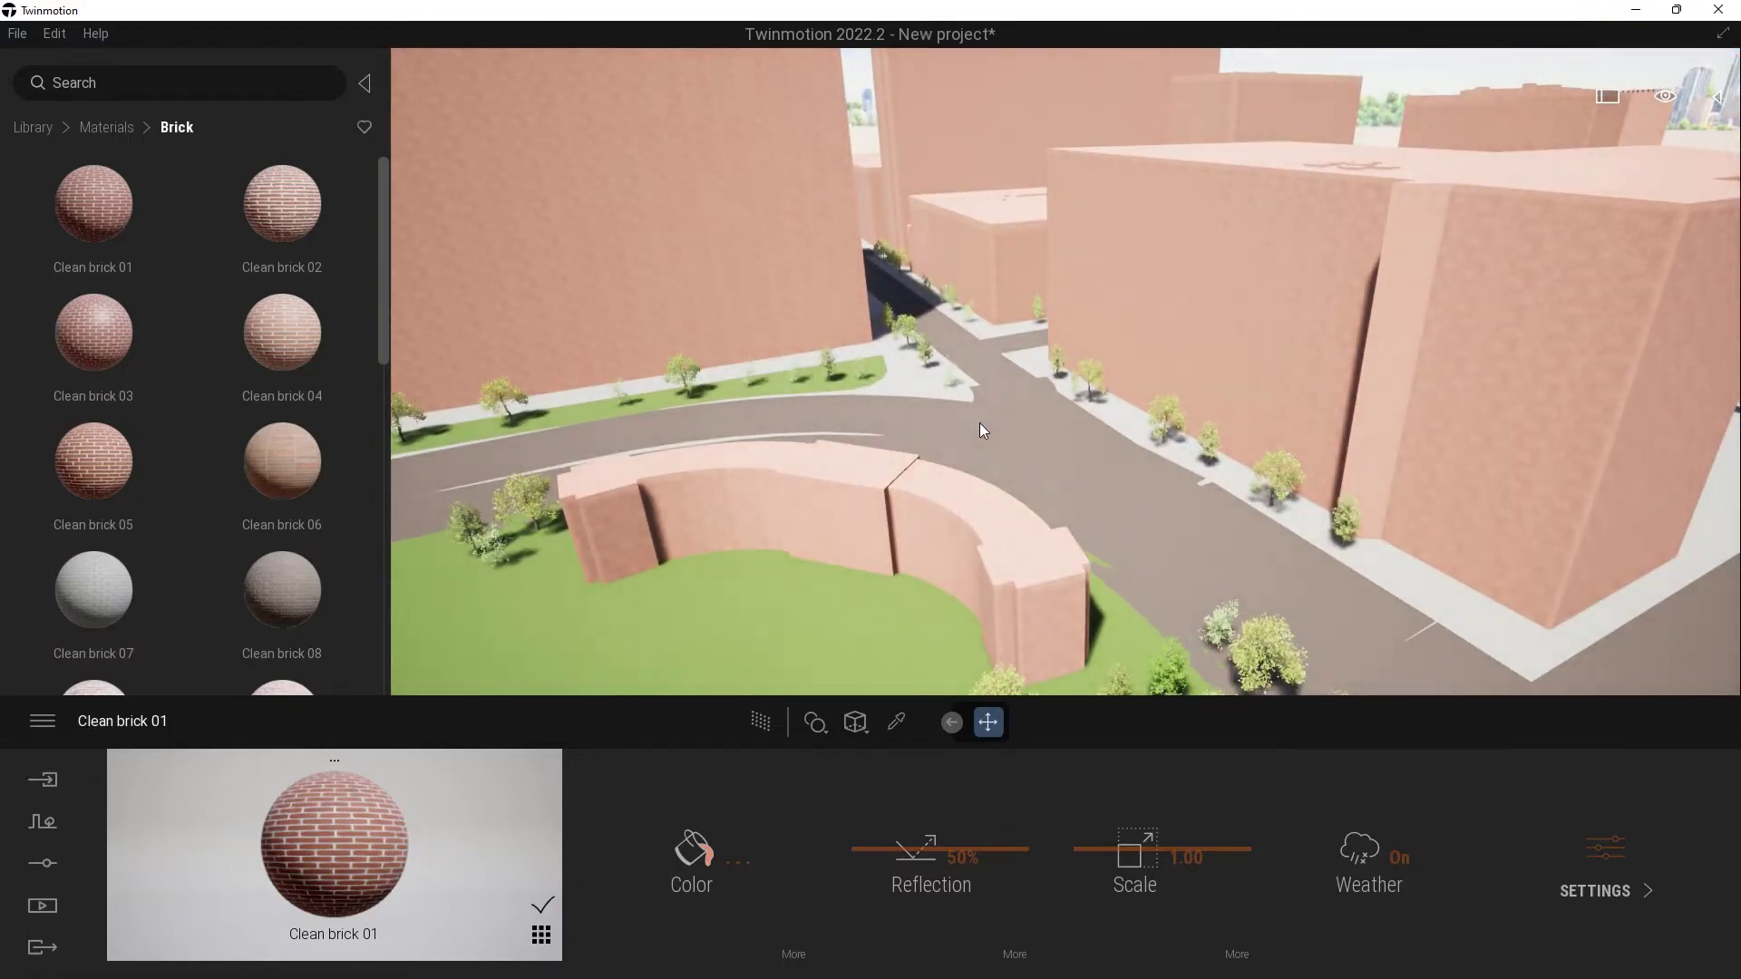
right_drag(934, 359, 1154, 253)
key(q)
key(w)
key(q)
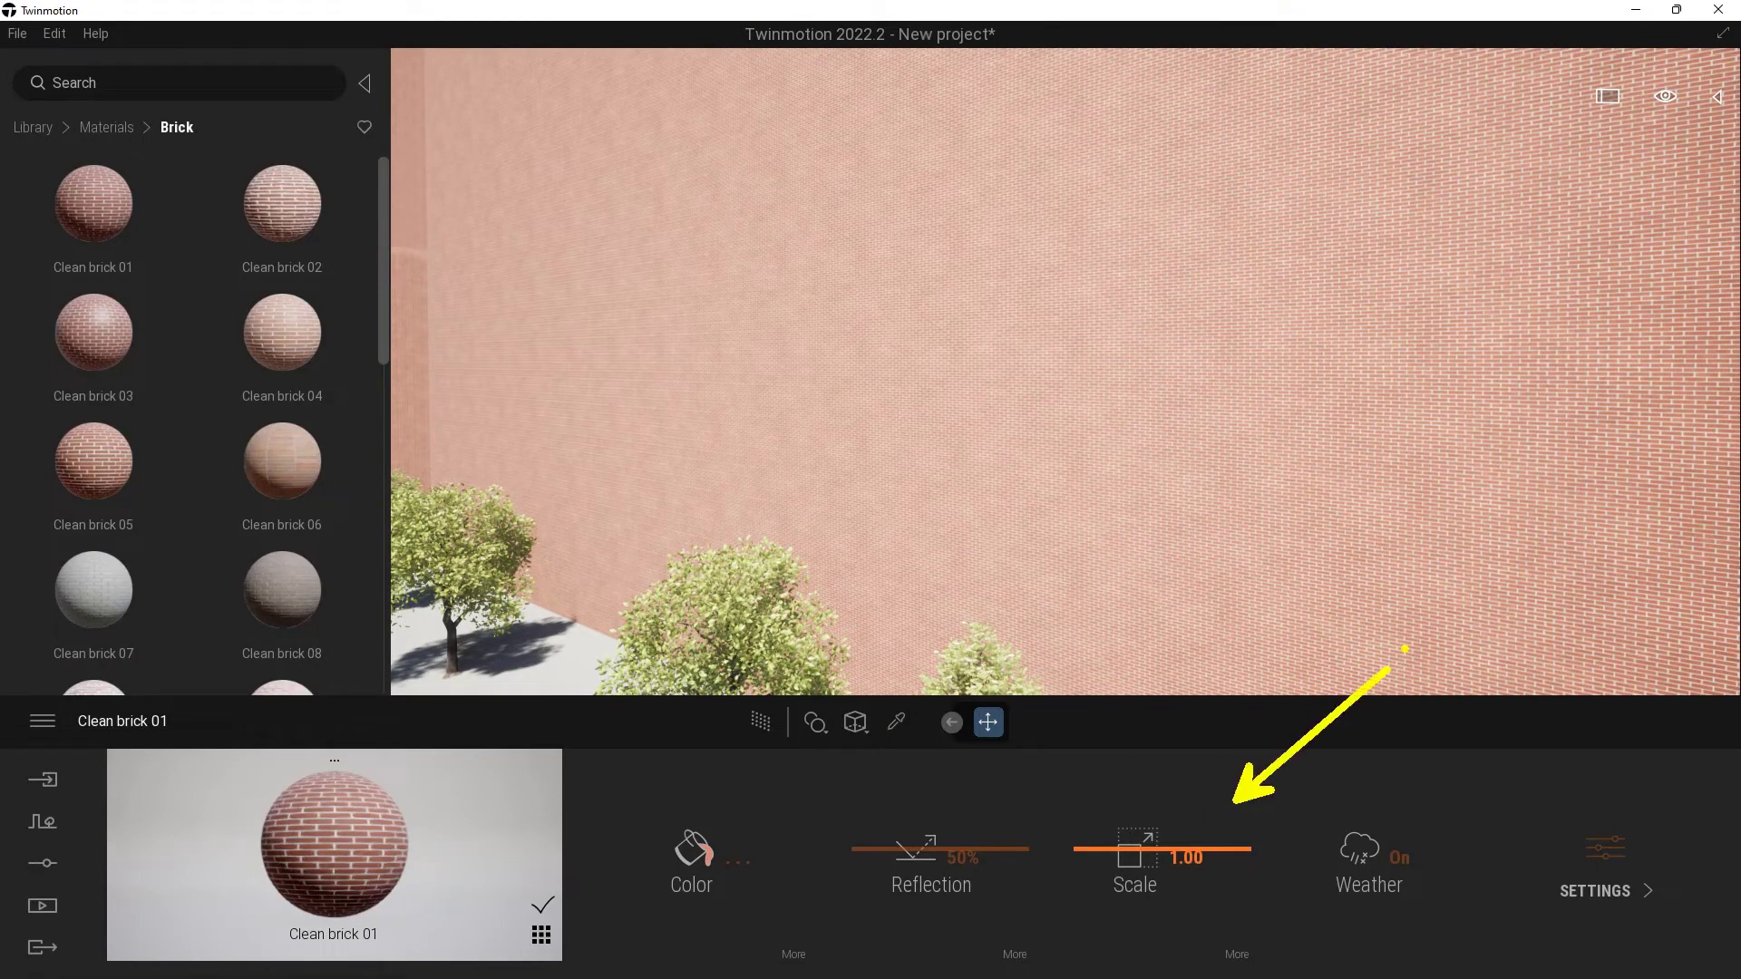
drag(1147, 849, 1180, 821)
Step: Apply the Soft concrete 02 material from the concrete library to the sidewalks
right_drag(1146, 509, 751, 275)
key(s)
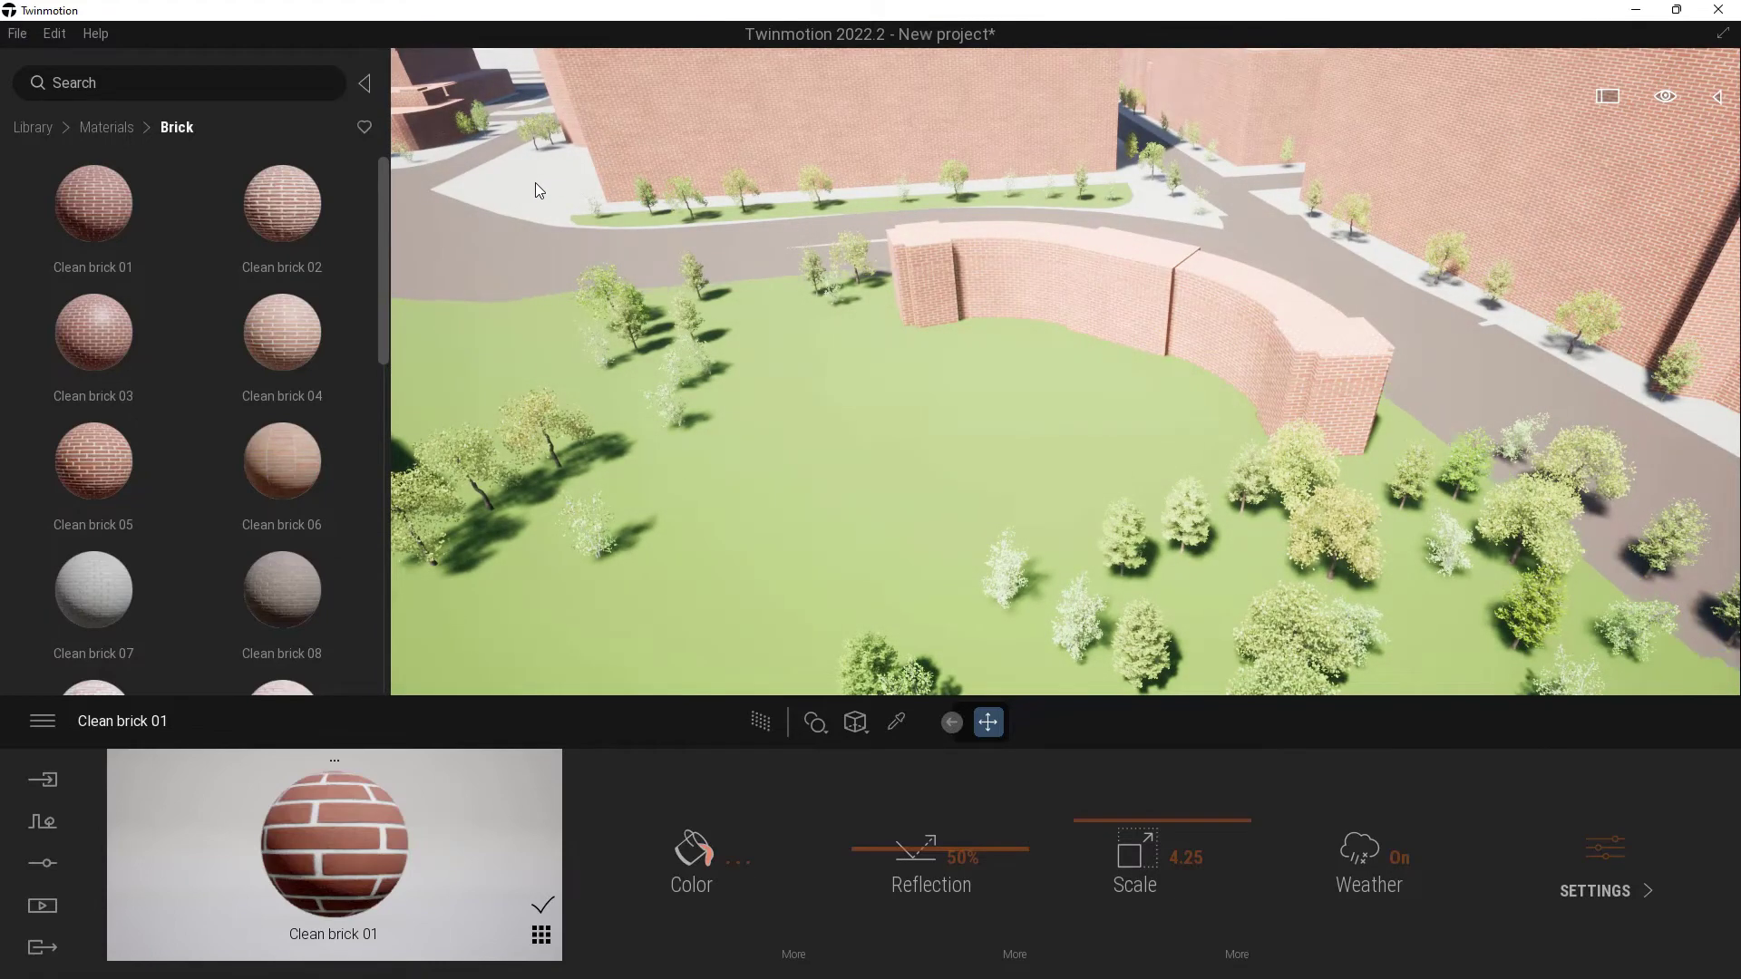
click(107, 127)
click(107, 372)
scroll(289, 544, down, 5)
drag(300, 587, 1155, 216)
Step: Apply the man-made ground material Asphalt 1 to the roads and set its scale to 7.81
click(116, 127)
click(106, 313)
click(94, 234)
drag(93, 218, 639, 275)
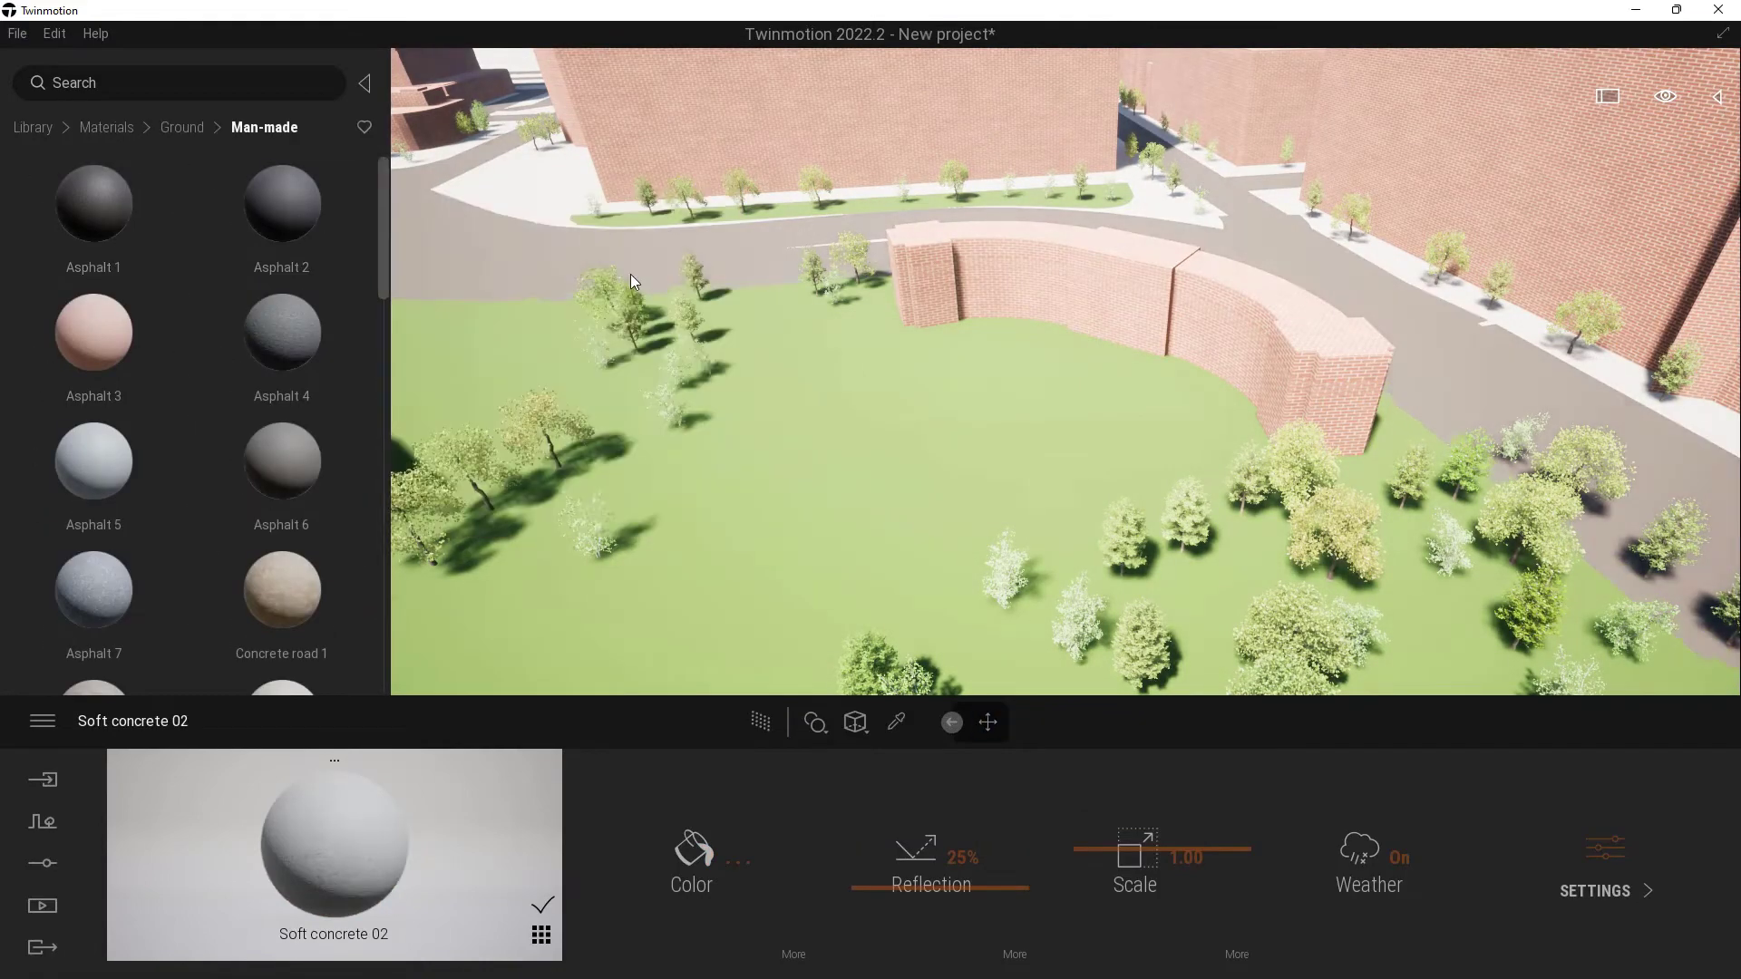
drag(1100, 853, 1124, 780)
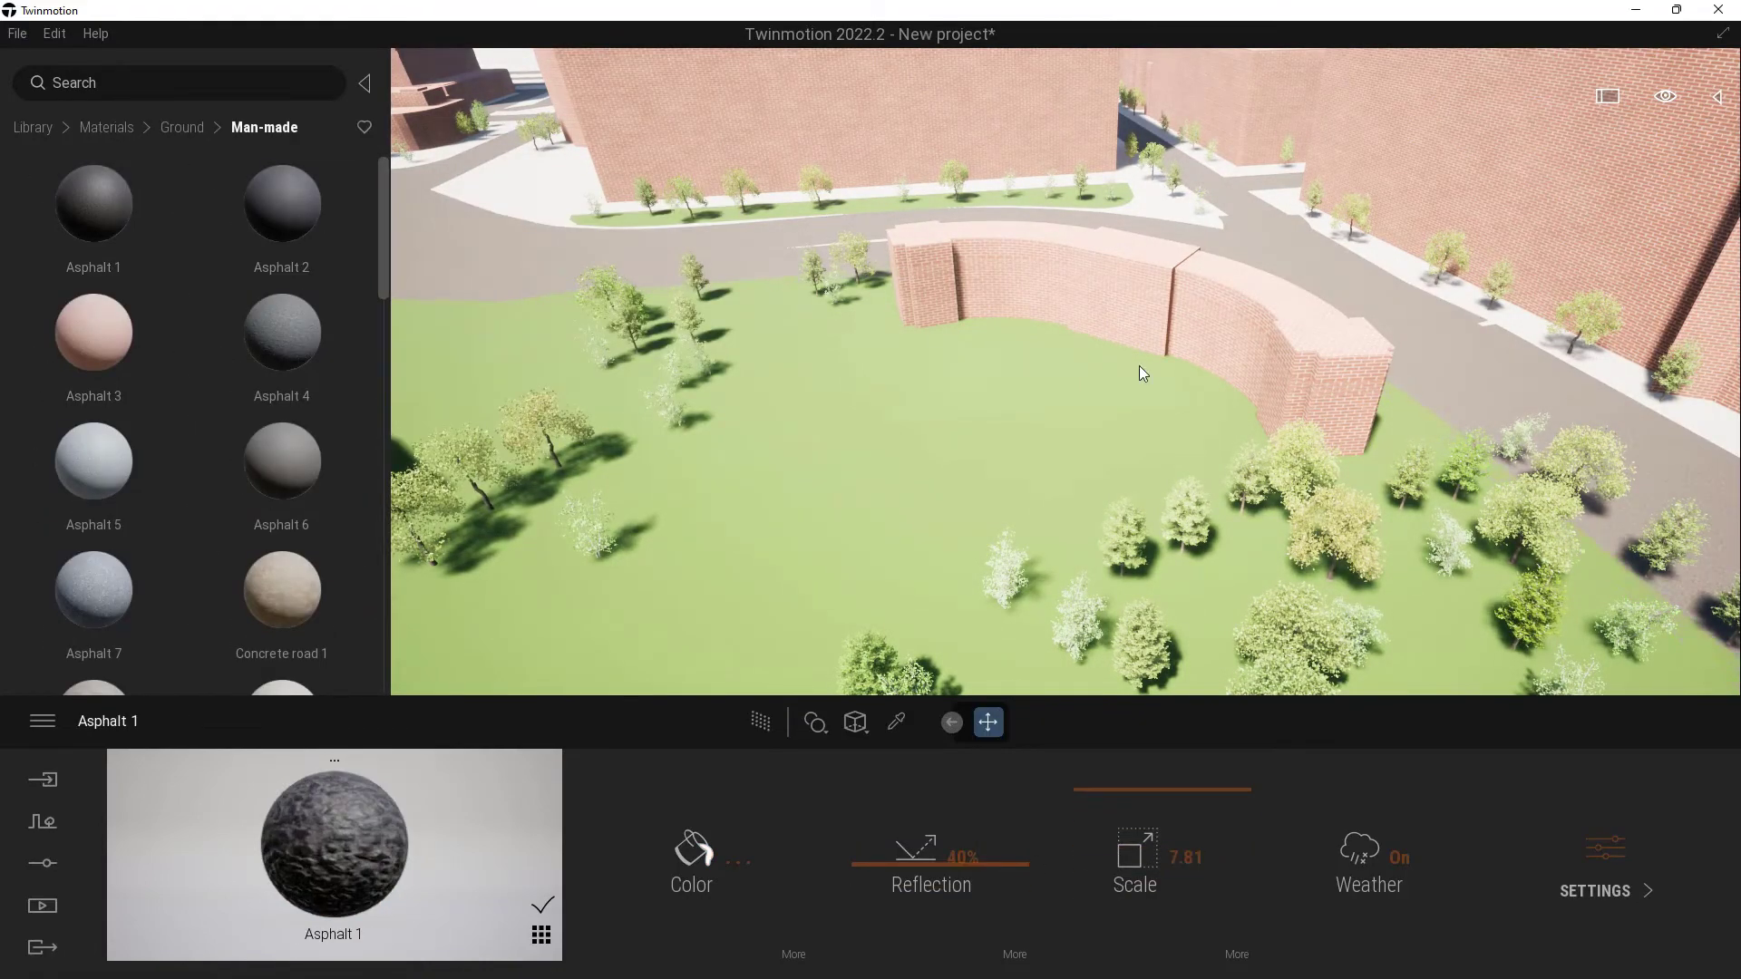
Step: Select the road surface overlapping the lawn near the curved building and move it vertically by 0.01
right_drag(1125, 407, 1351, 249)
right_drag(1065, 372, 925, 462)
right_drag(1067, 435, 1066, 466)
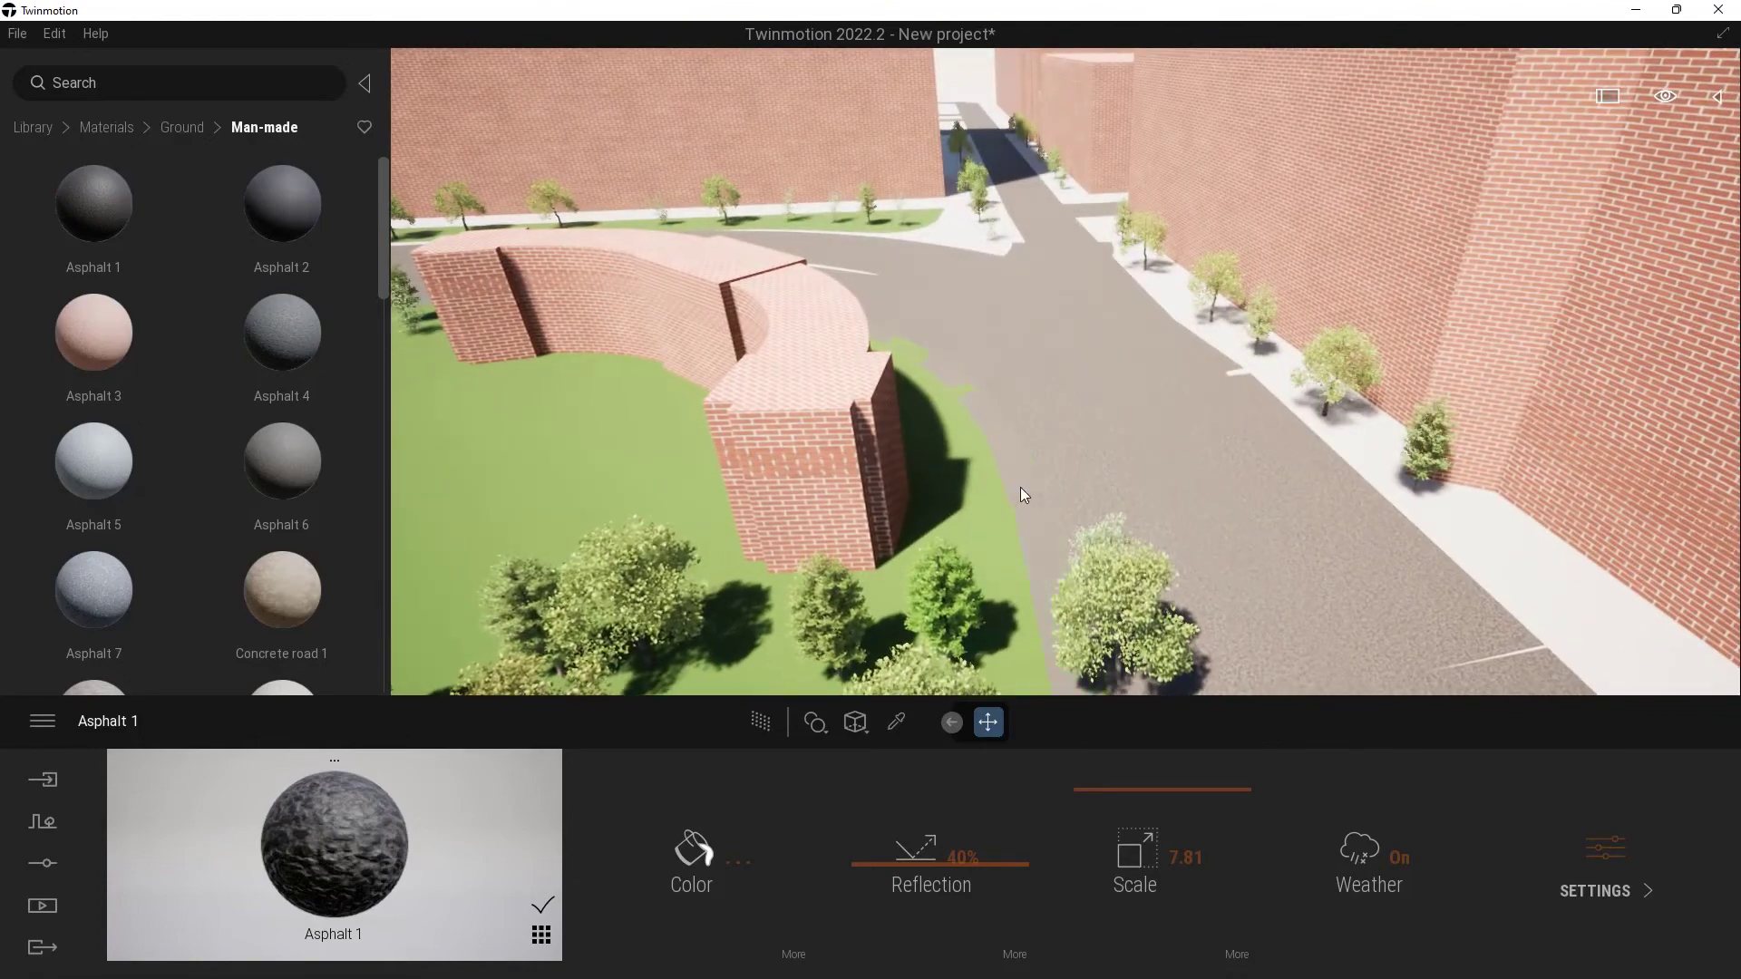
scroll(1026, 477, down, 1)
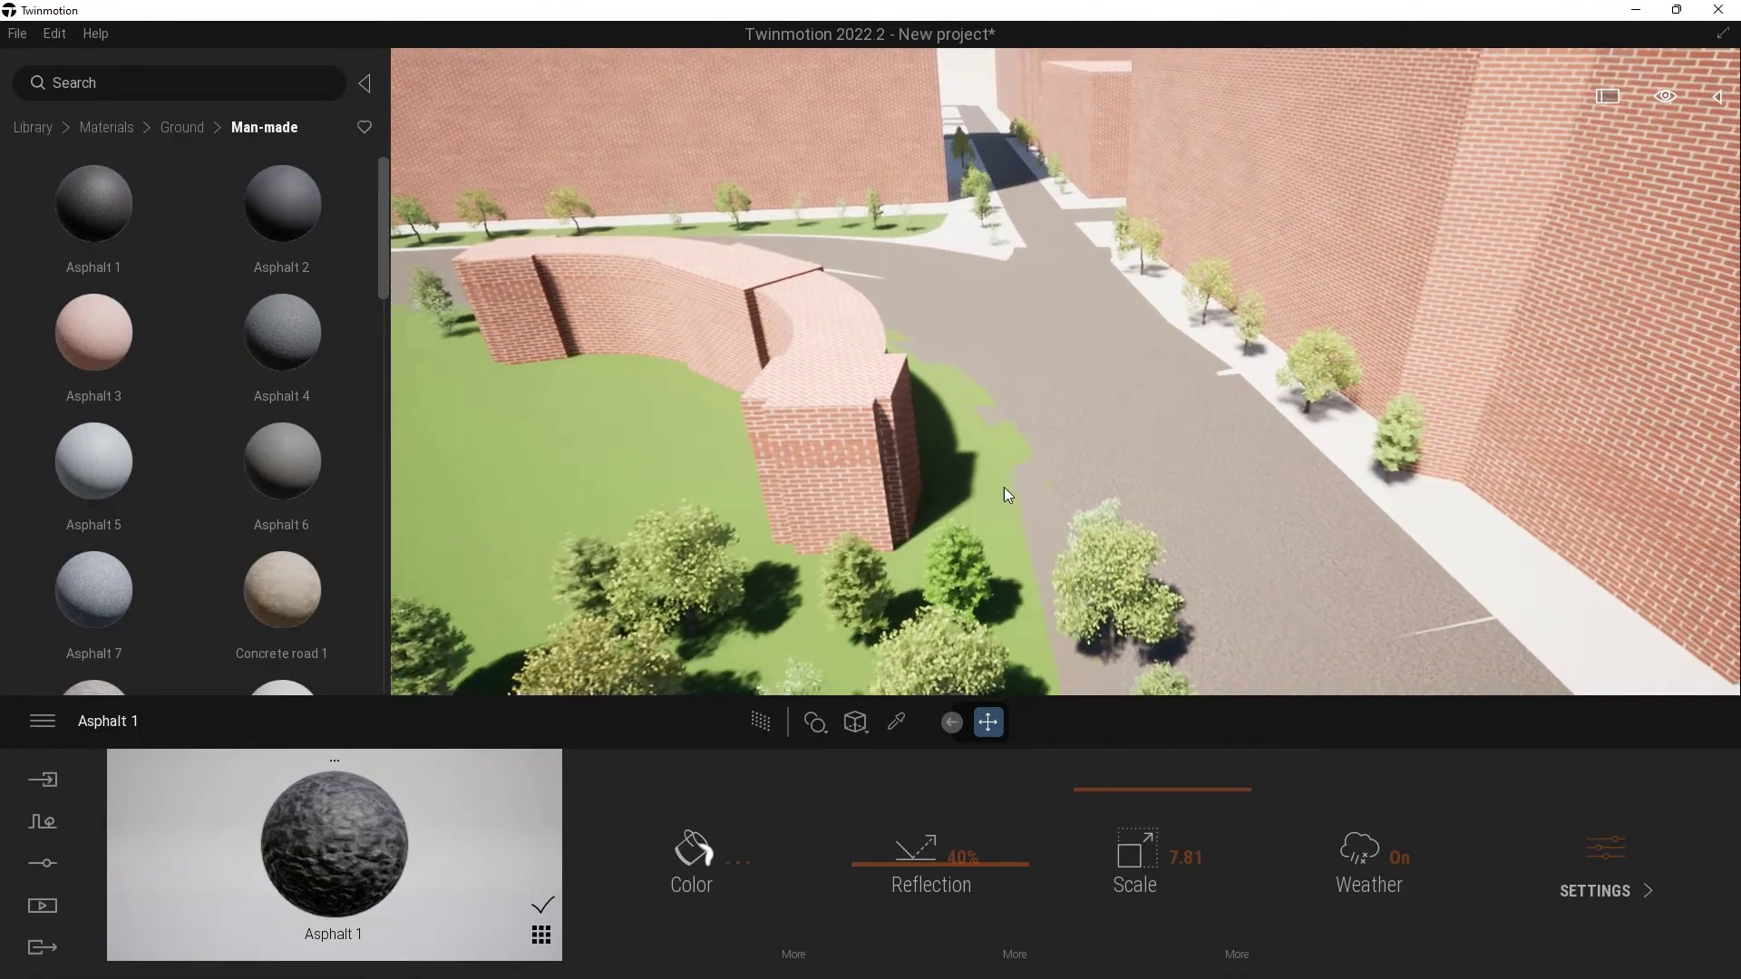
click(1106, 399)
right_drag(1046, 403, 1025, 404)
double_click(1091, 428)
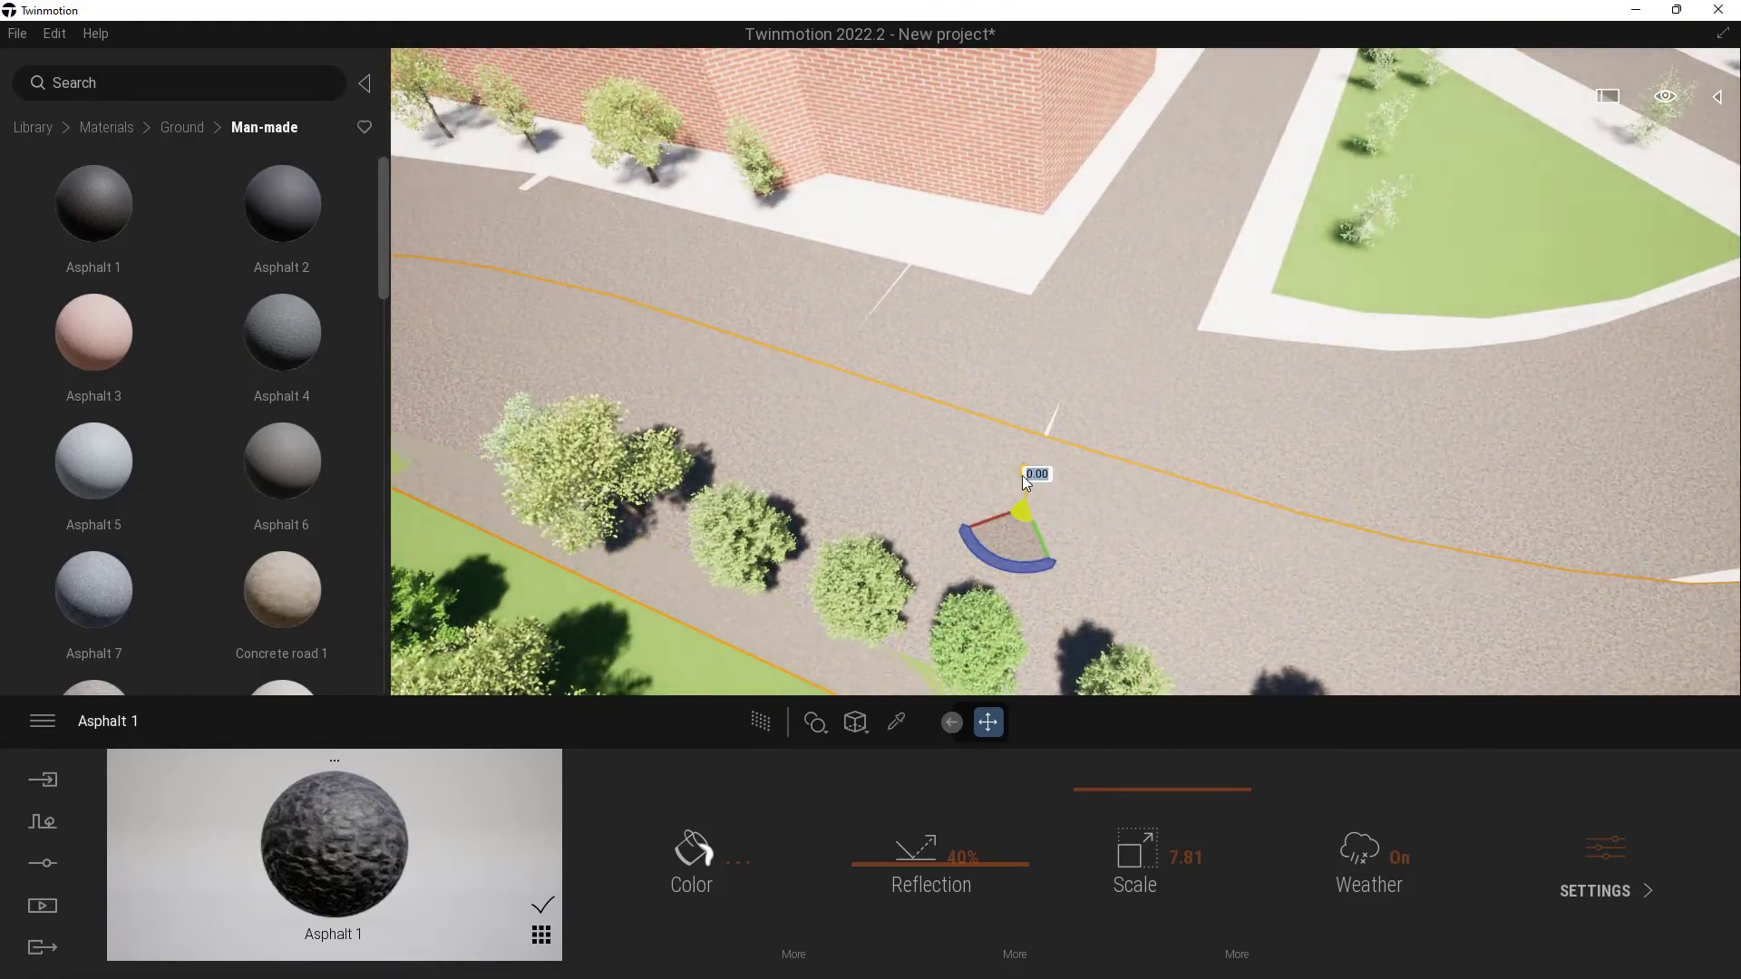
text(.01)
key(Return)
right_drag(924, 430, 1007, 292)
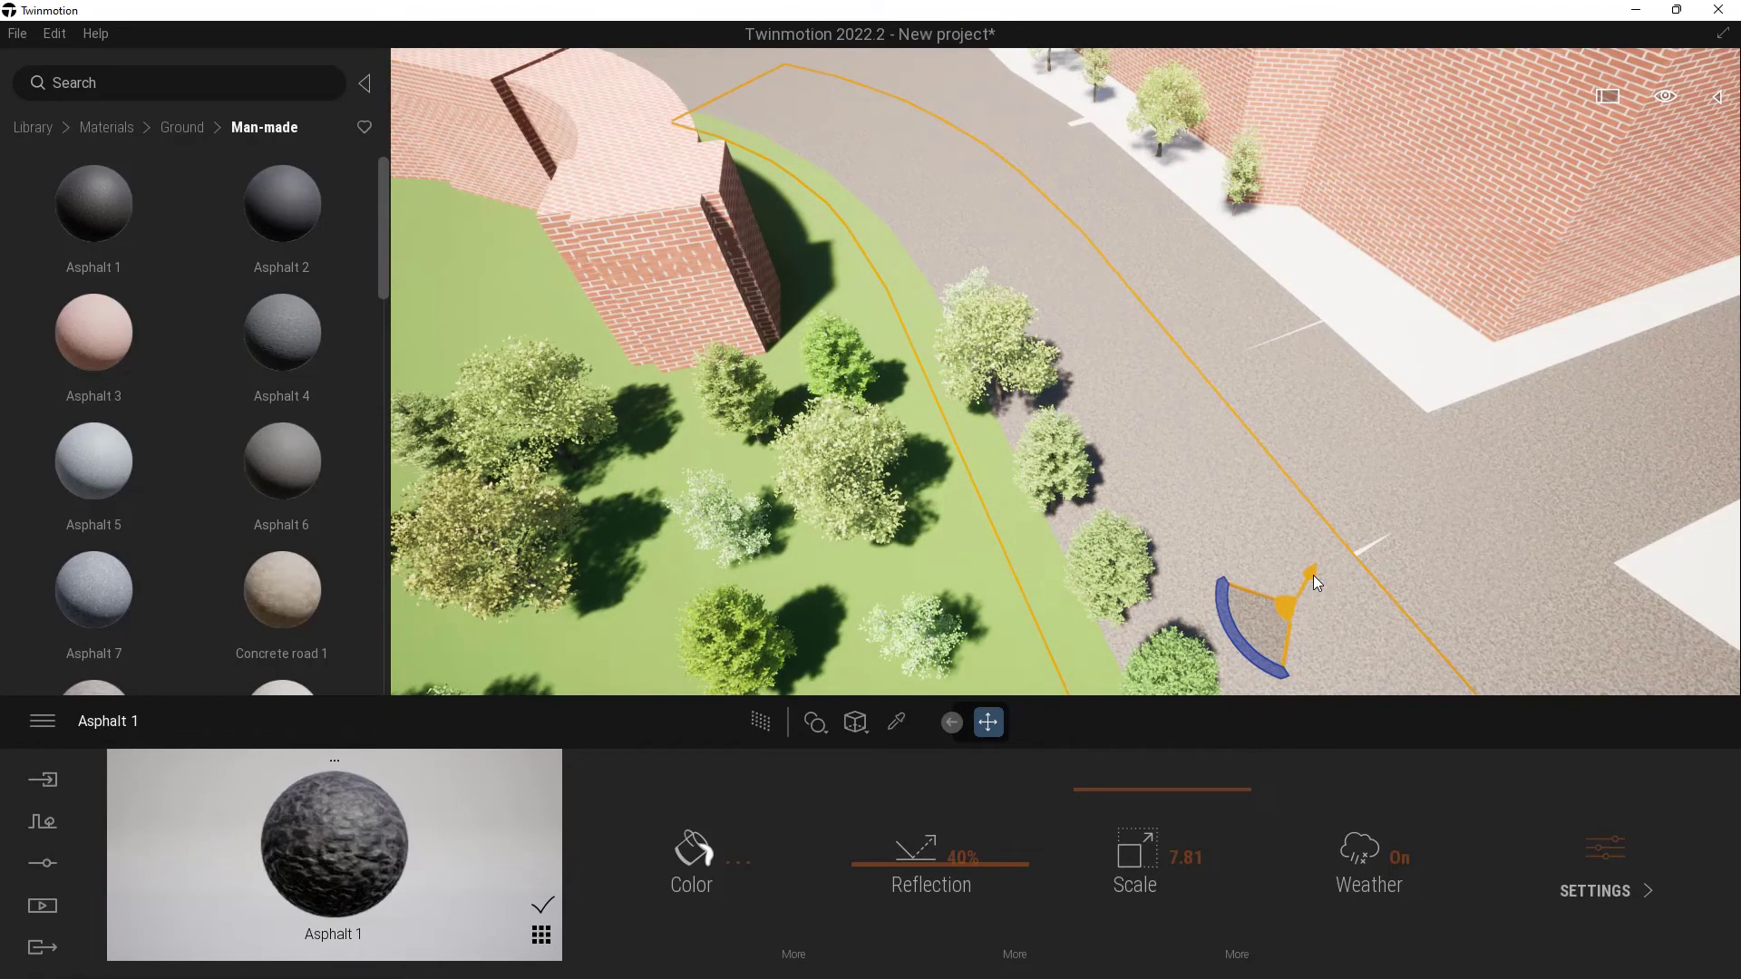
Step: Sample the Clean brick 01 material from a building wall with the material picker and view the block from farther away
right_drag(1080, 329, 967, 68)
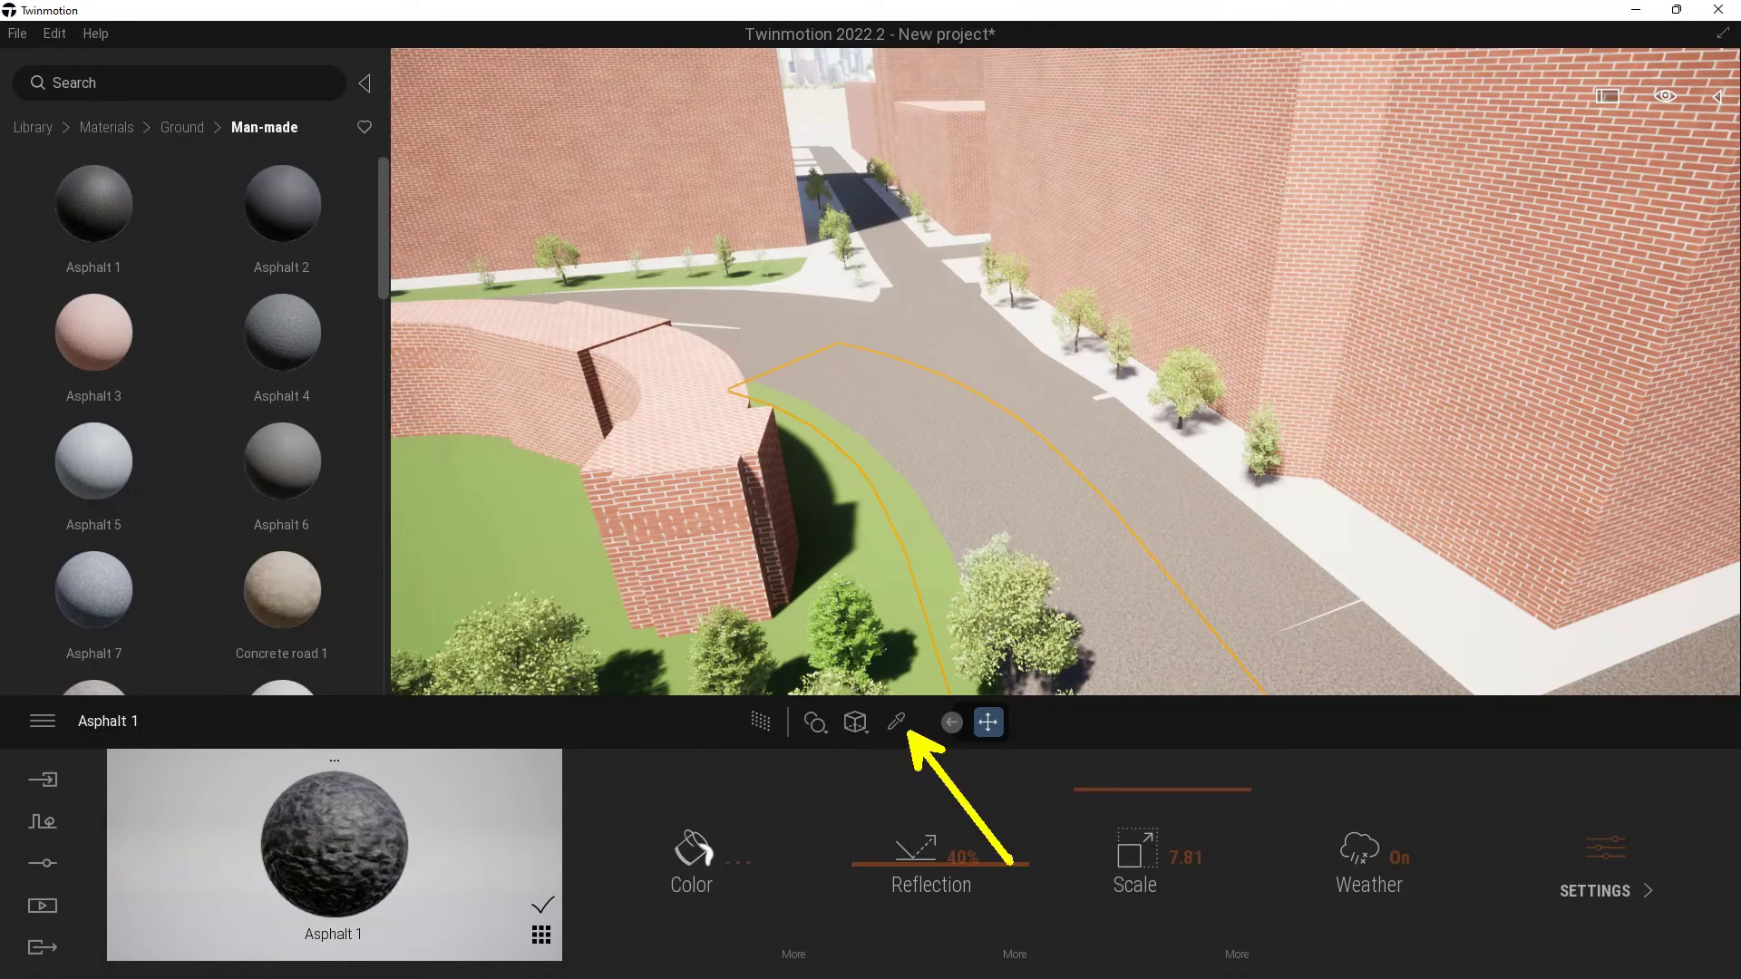
click(896, 723)
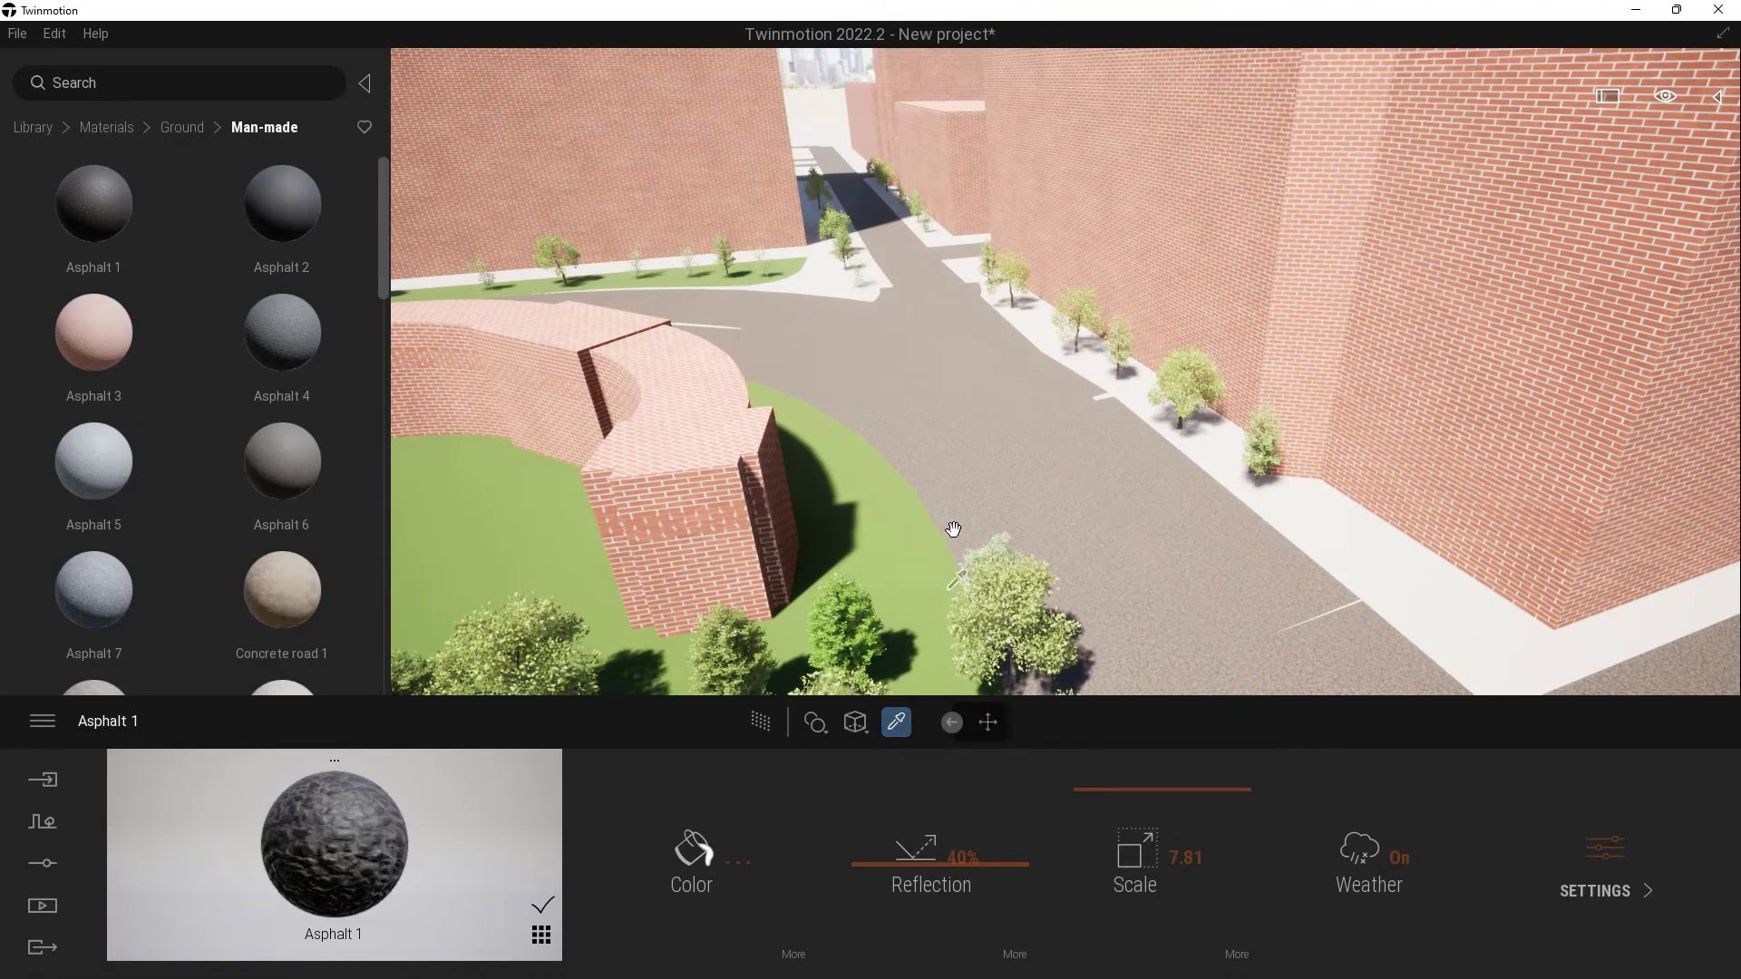
click(1188, 181)
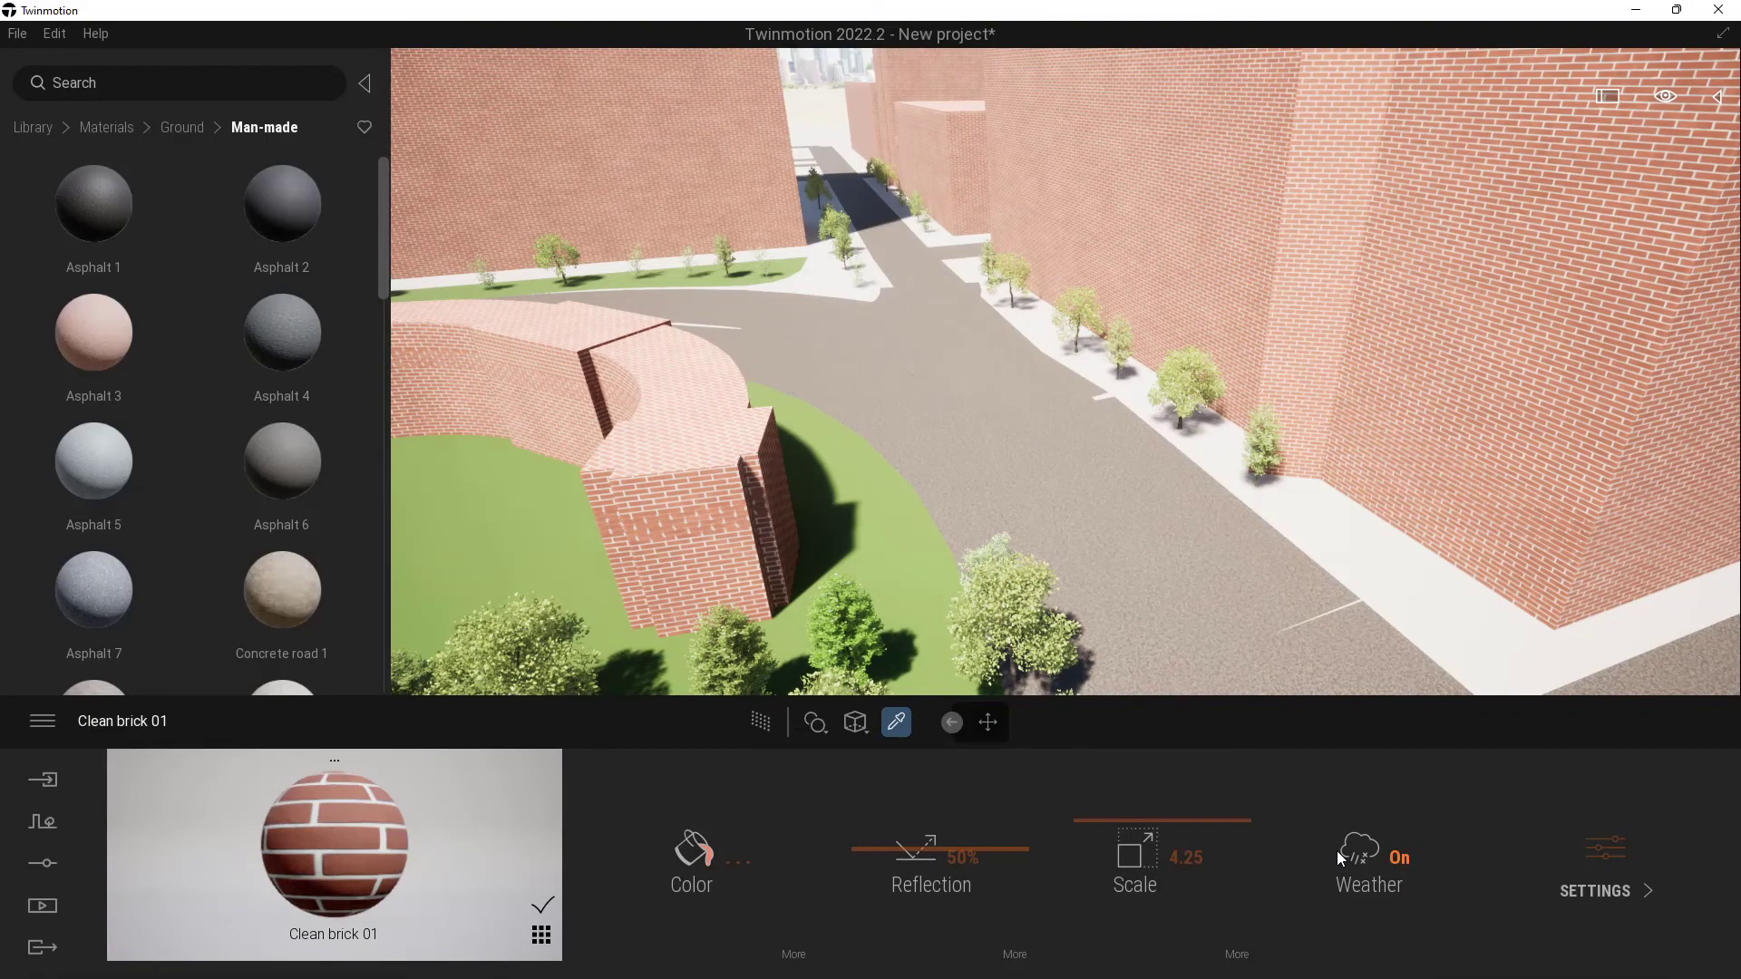
right_drag(1119, 481, 948, 513)
key(s)
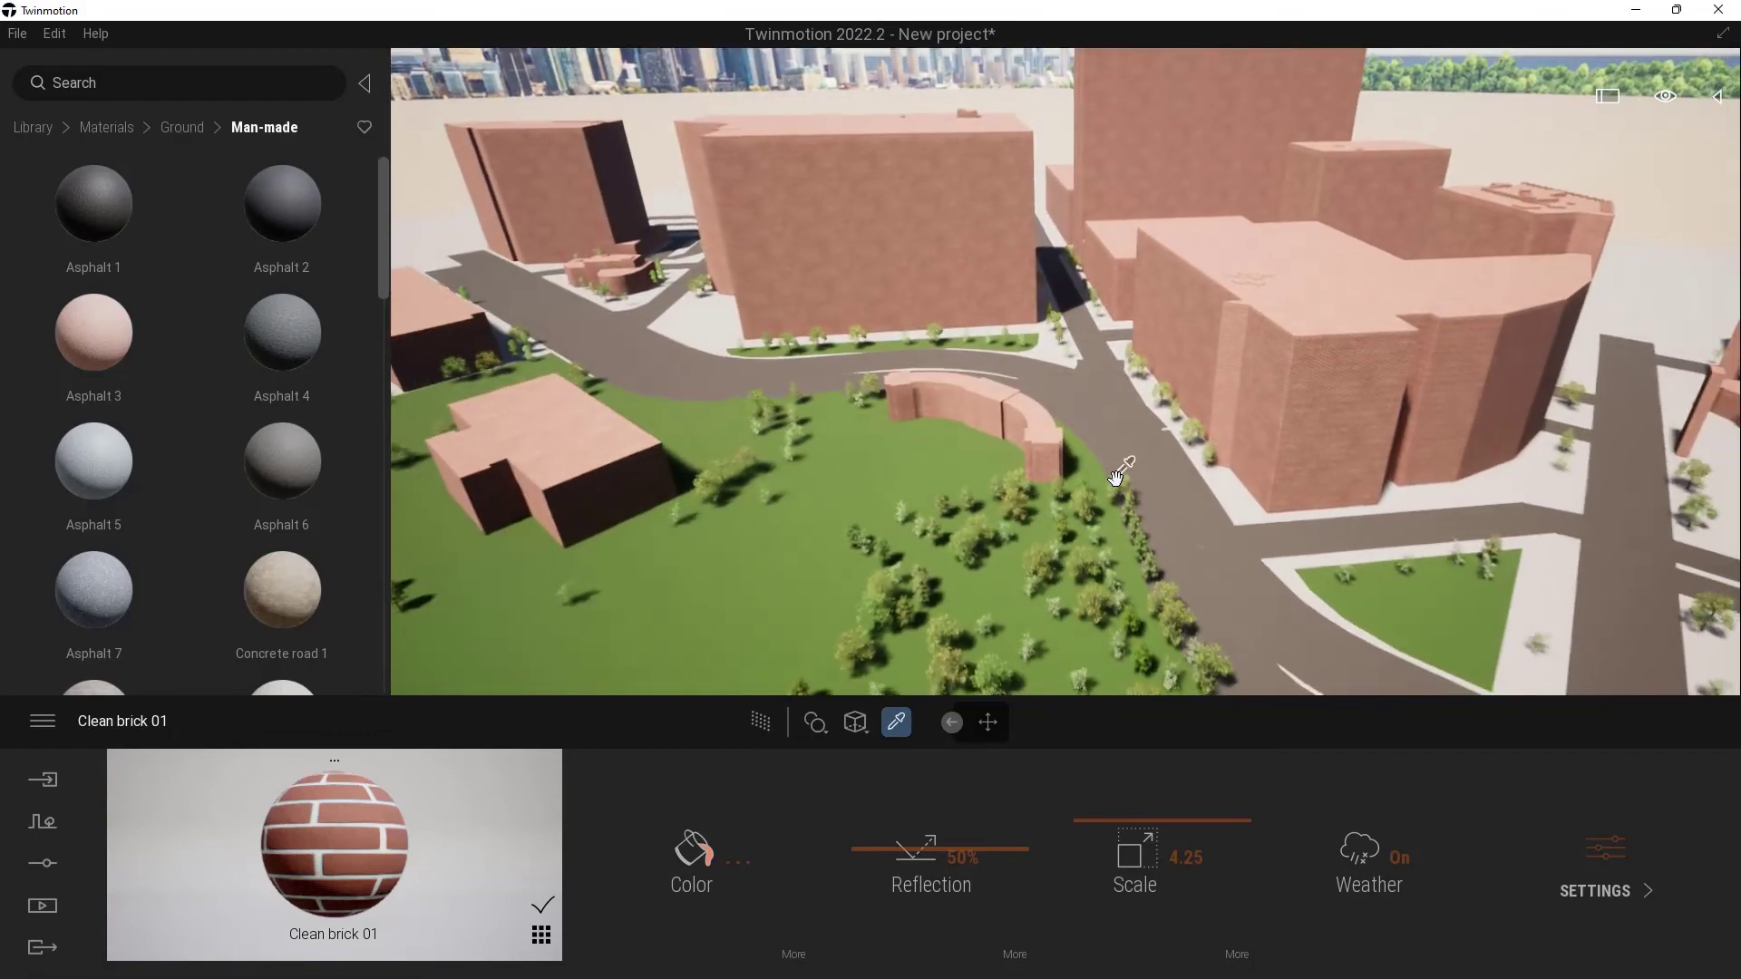